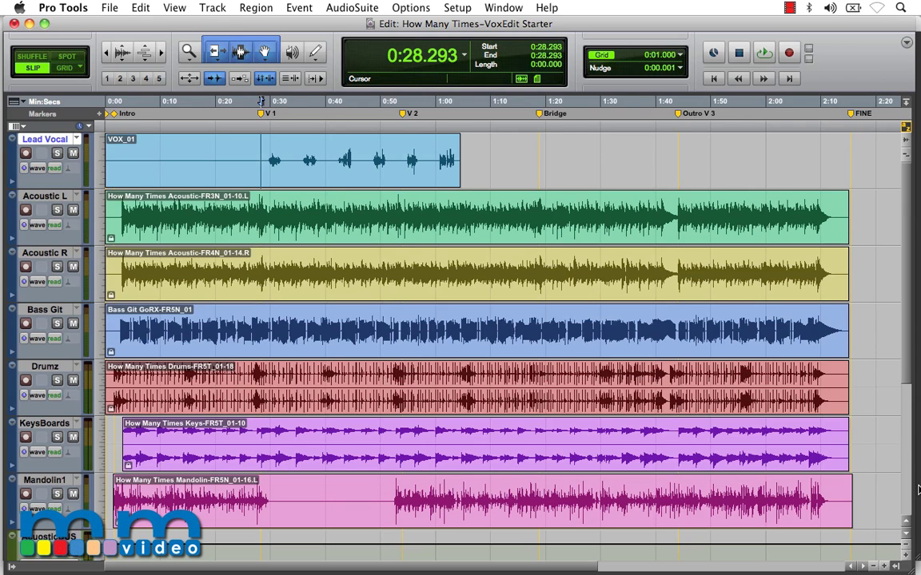
- Switch from the Edit window to the Mix window with Cmd+=
key("super+equal")
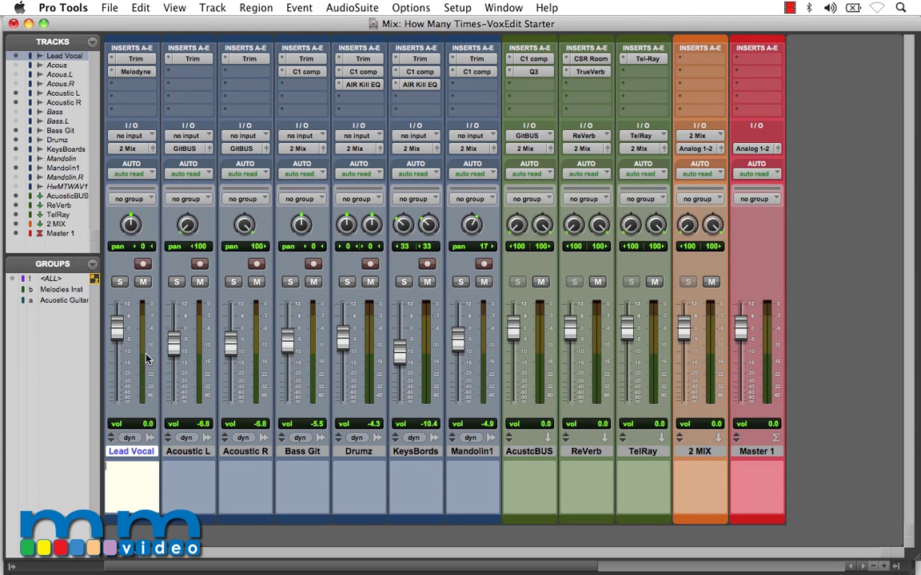
- Open the Melodyne insert on Lead Vocal, then return to the Edit window
left_click(128, 72)
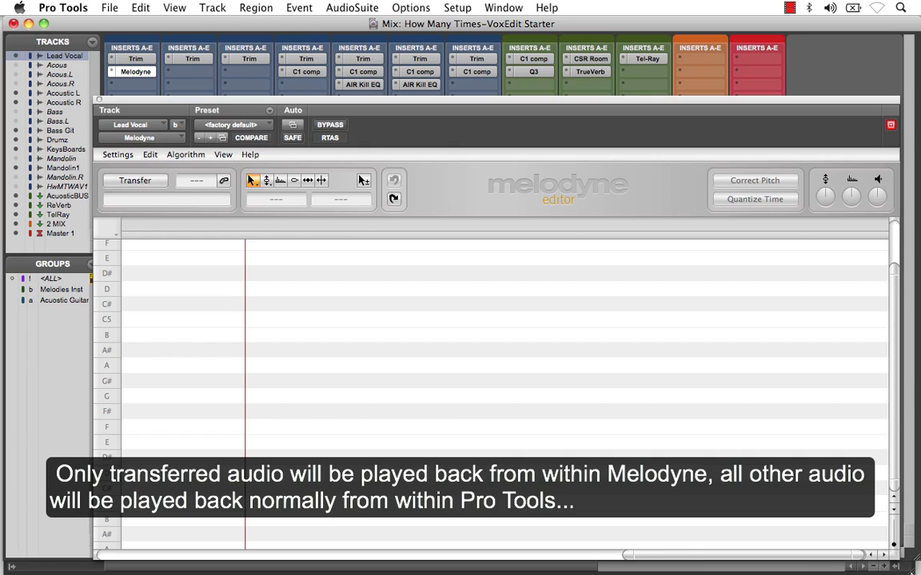
key("super+equal")
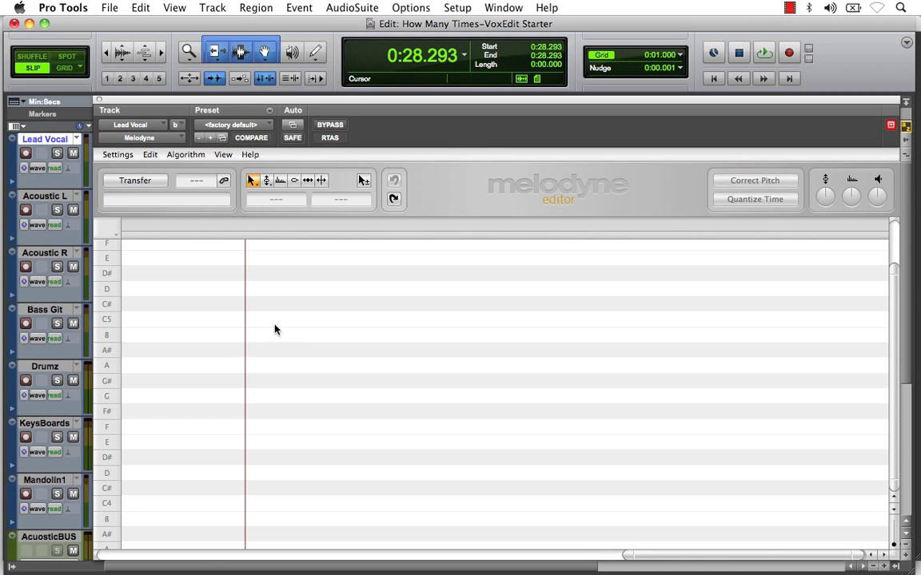
- Transfer the Lead Vocal phrase into Melodyne by playing it through and then stopping
left_click(146, 182)
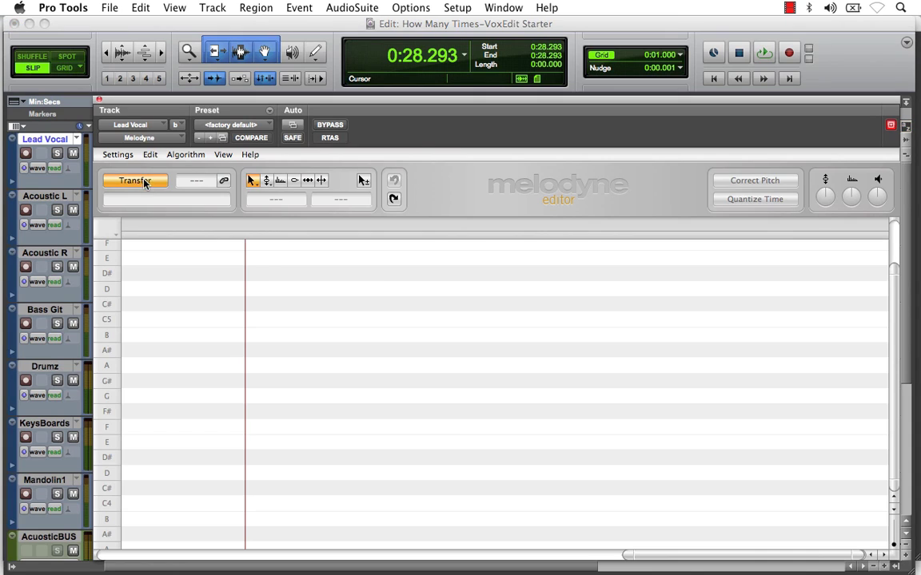
left_click(768, 54)
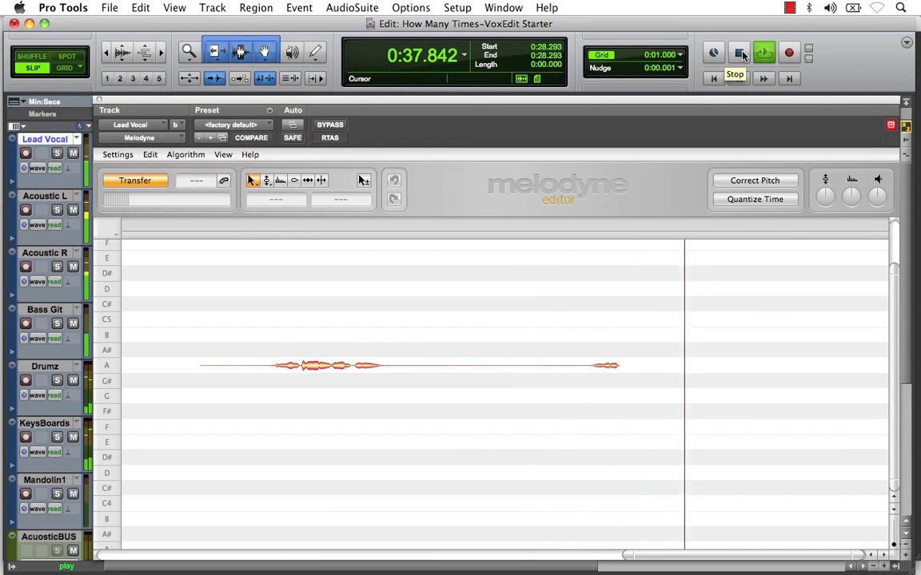
left_click(740, 54)
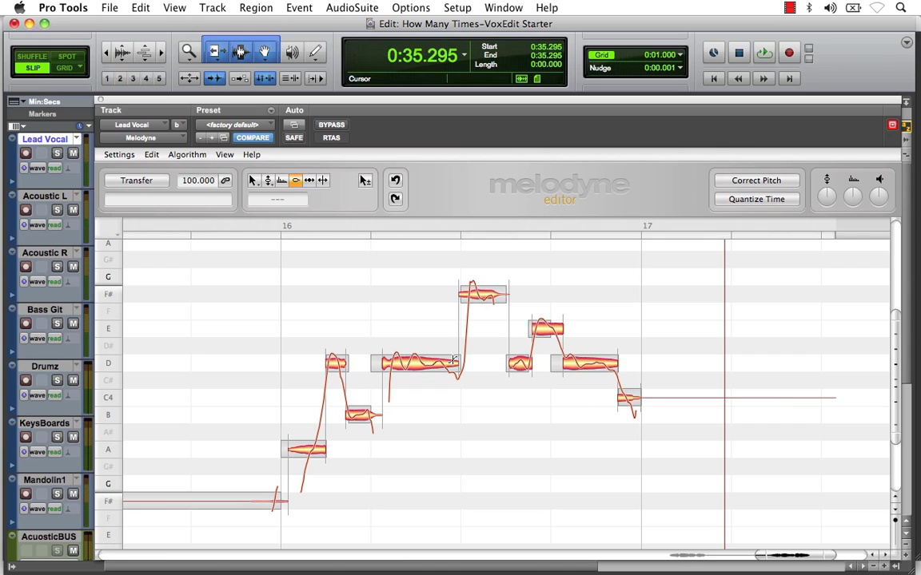
- Select the F#4 note with the Main Tool and copy it
scroll(453, 360, "up", 5)
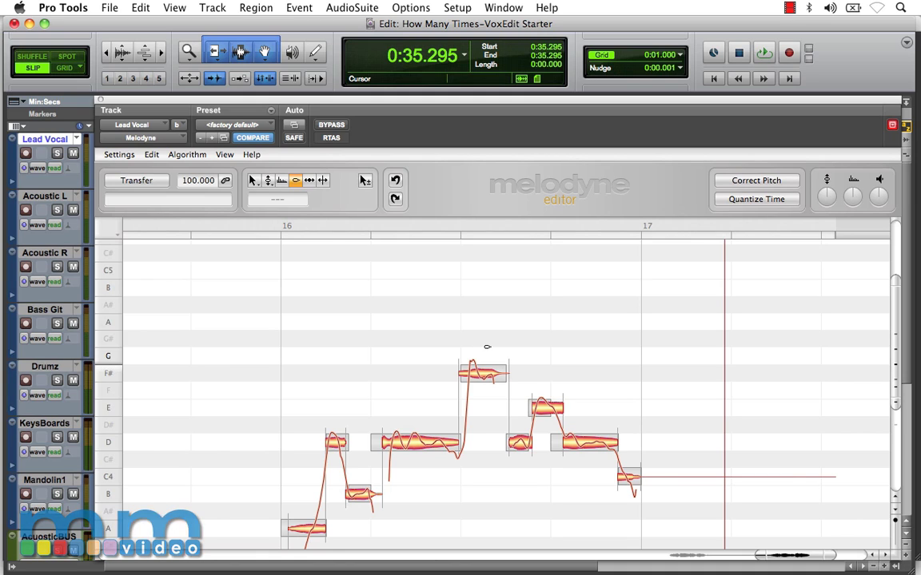
scroll(487, 347, "down", 1)
scroll(486, 346, "down", 1)
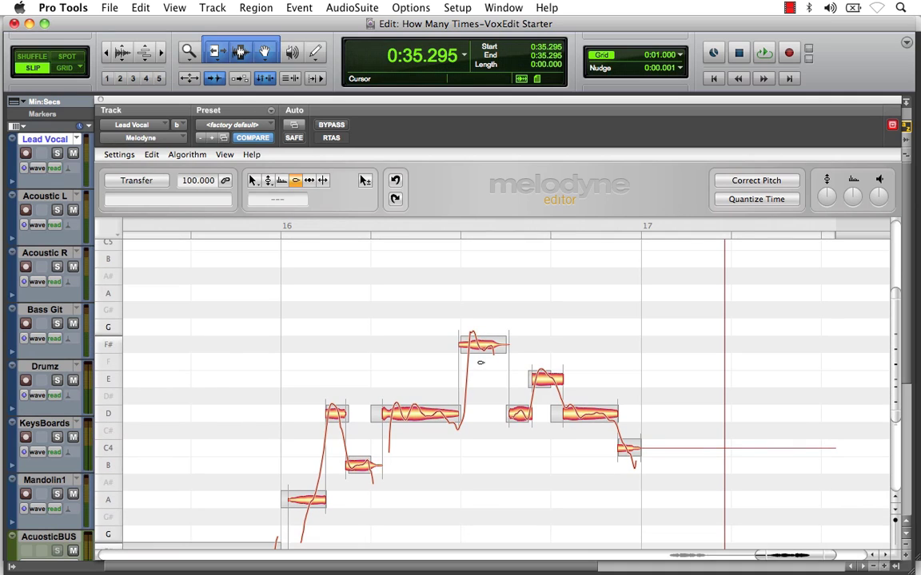
right_click(527, 313)
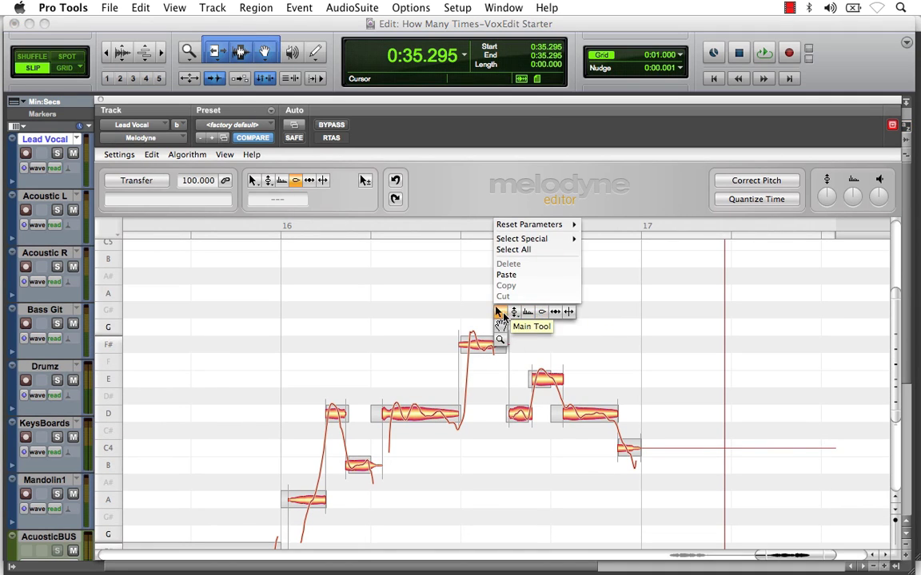
left_click(497, 312)
left_click(484, 347)
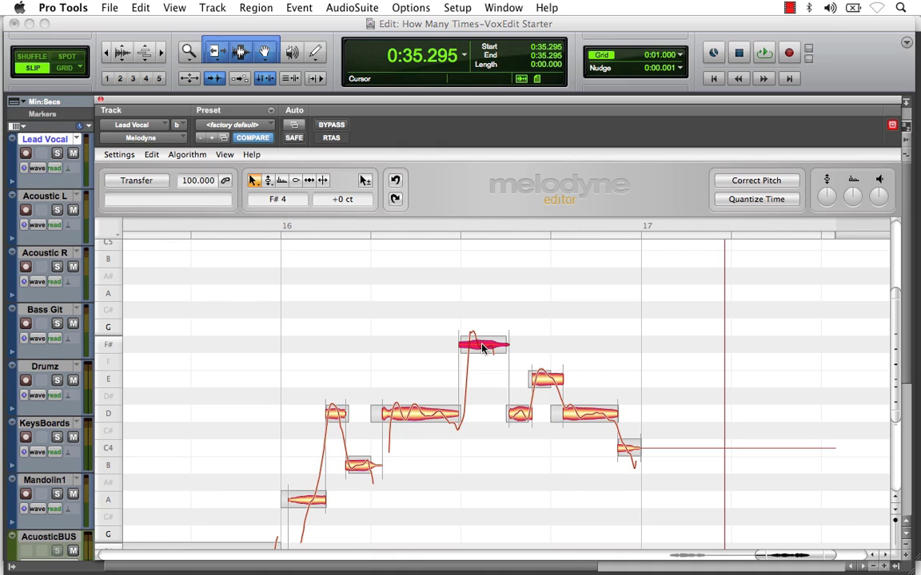
right_click(480, 344)
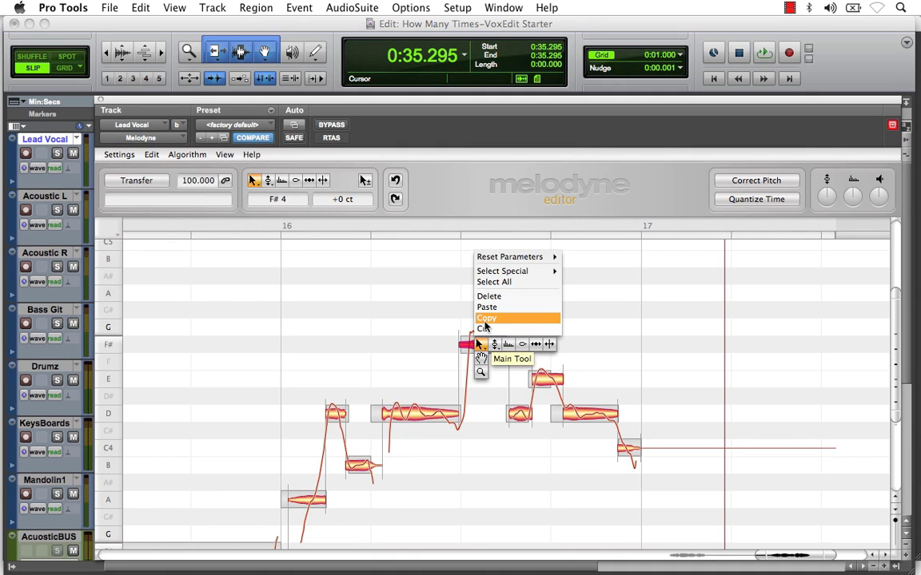
left_click(486, 318)
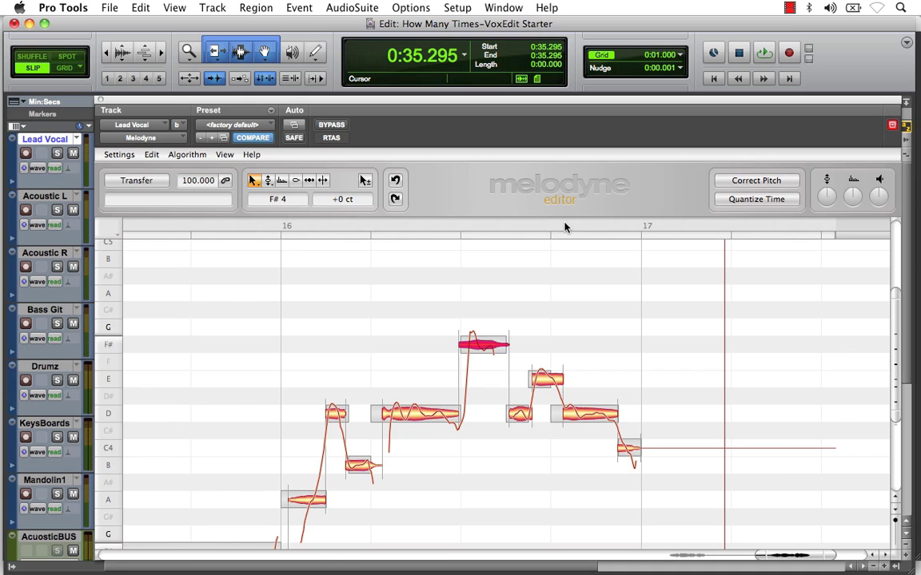
- Paste the F#4 copy at the playhead and raise it to B4 with the Pitch Tool
left_click_drag(484, 219, 460, 214)
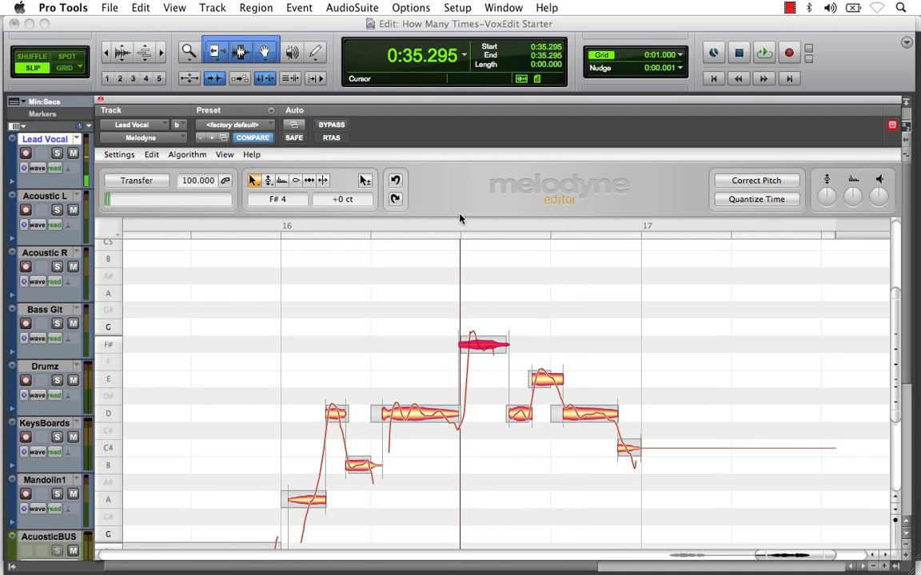
right_click(484, 348)
left_click(486, 314)
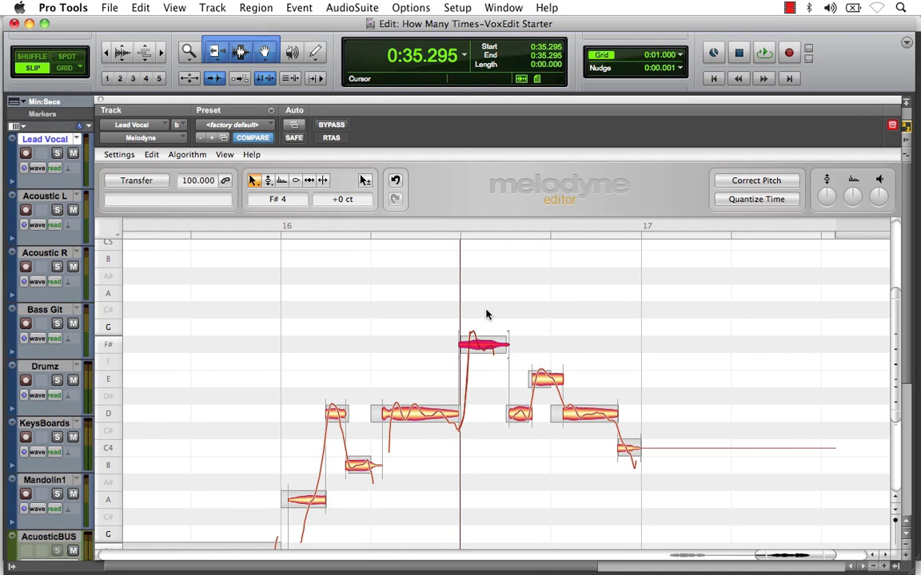
right_click(492, 308)
left_click(502, 301)
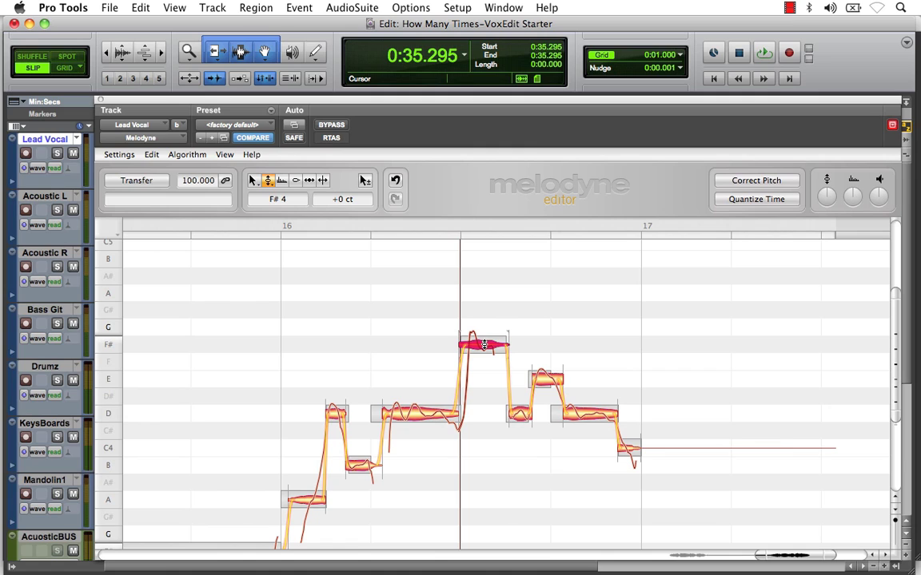
left_click_drag(485, 345, 484, 259)
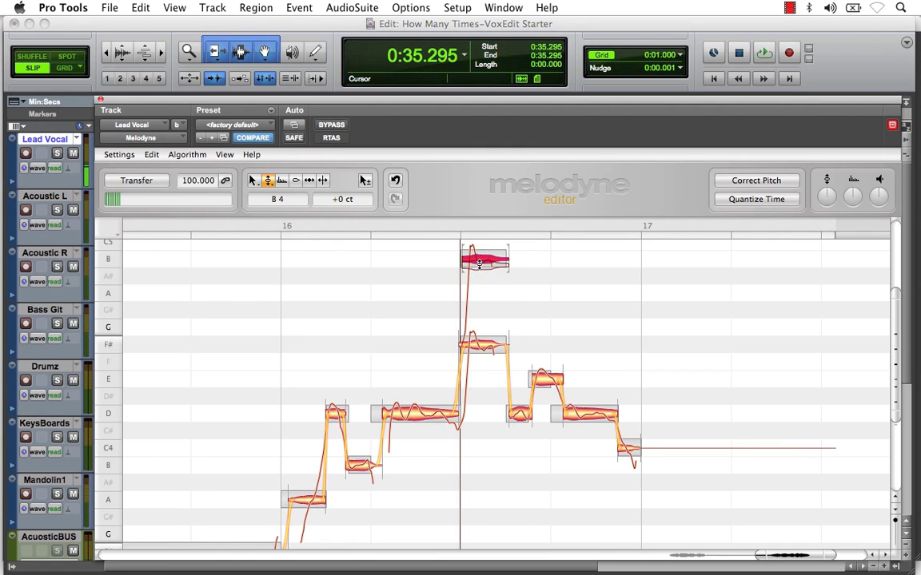
left_click(581, 341)
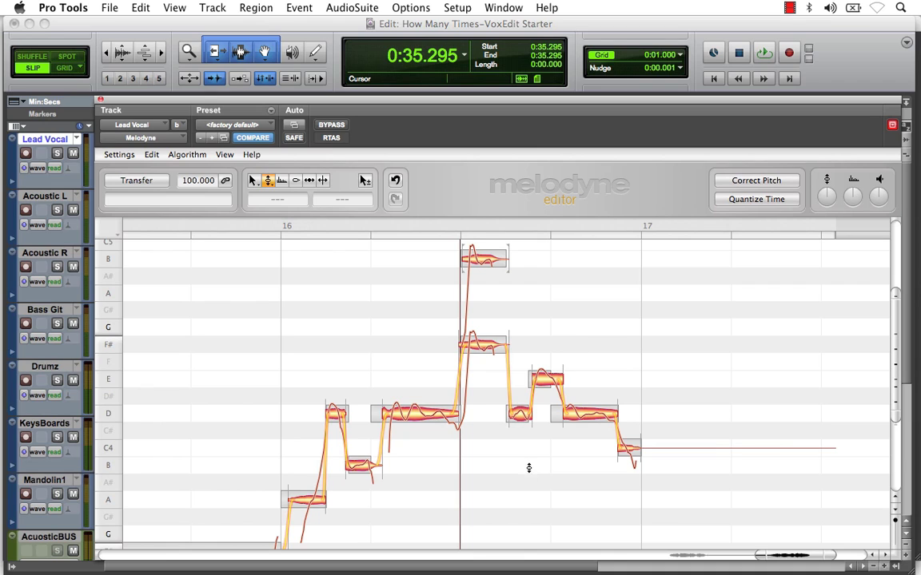
- Copy the phrase's last four notes and paste them at their start position
left_click_drag(501, 494, 671, 370)
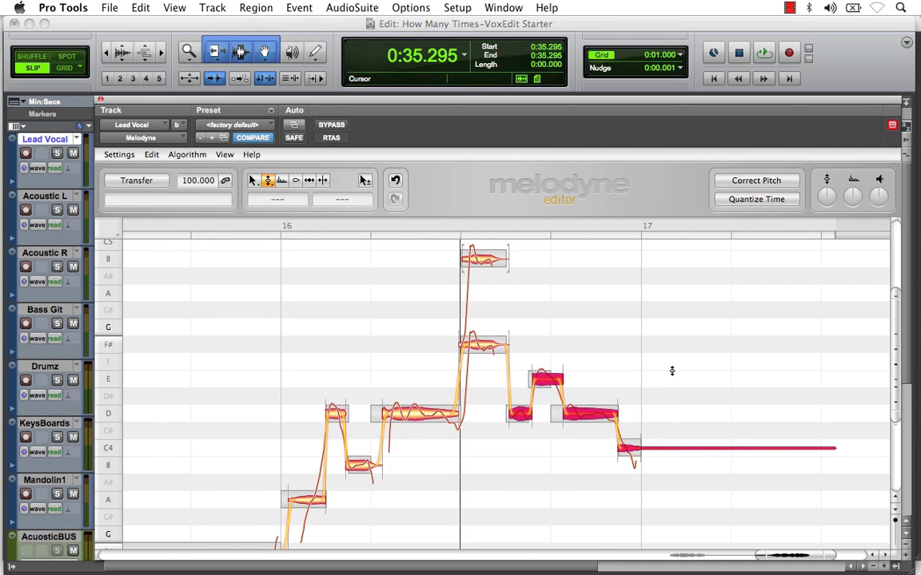
right_click(581, 413)
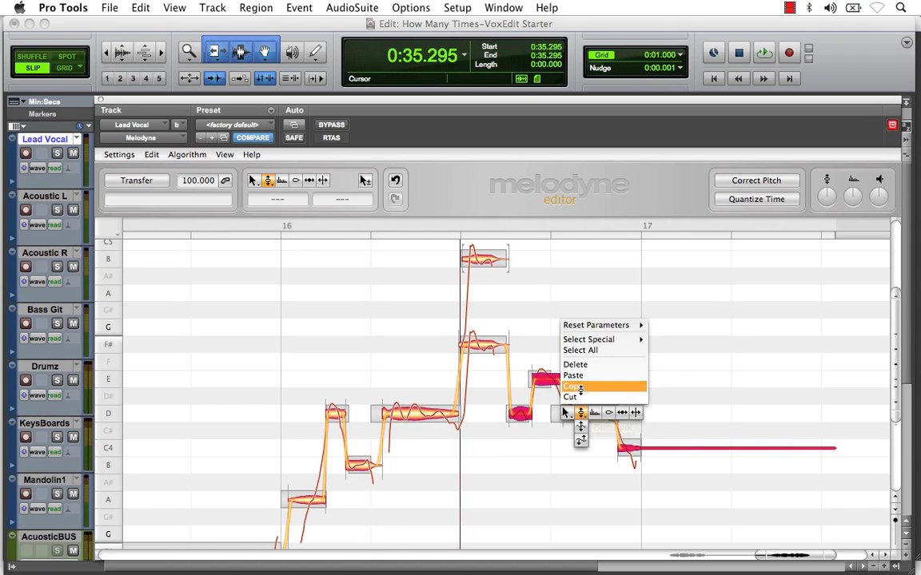
left_click(573, 386)
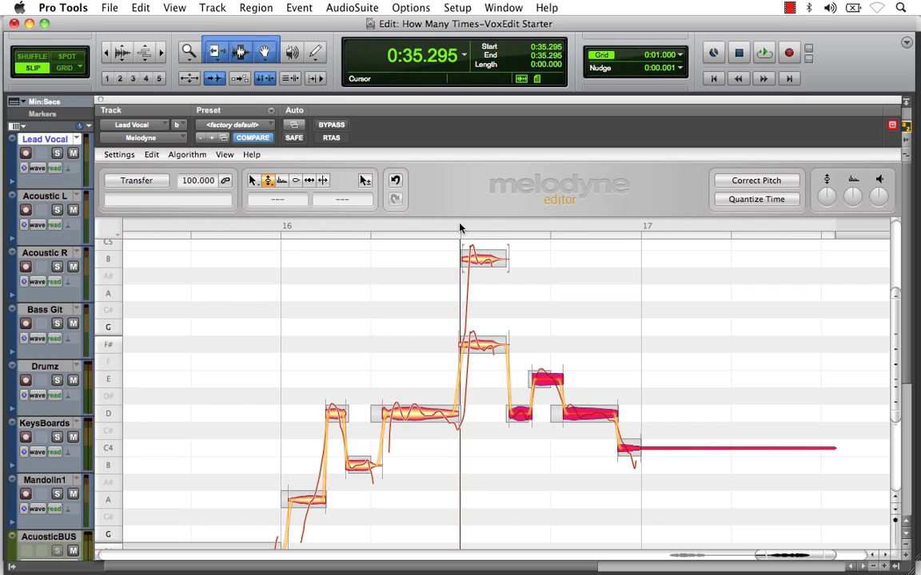
left_click_drag(460, 229, 509, 223)
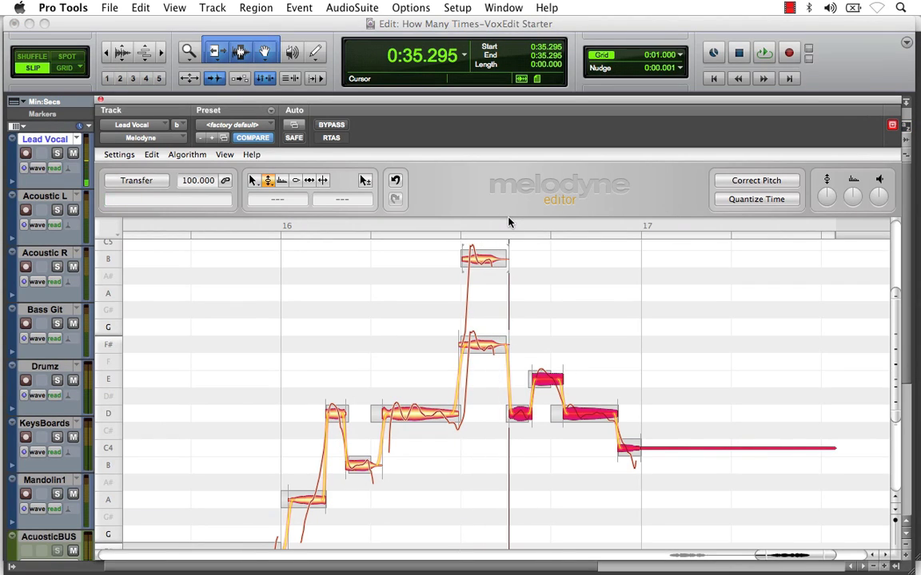
right_click(546, 379)
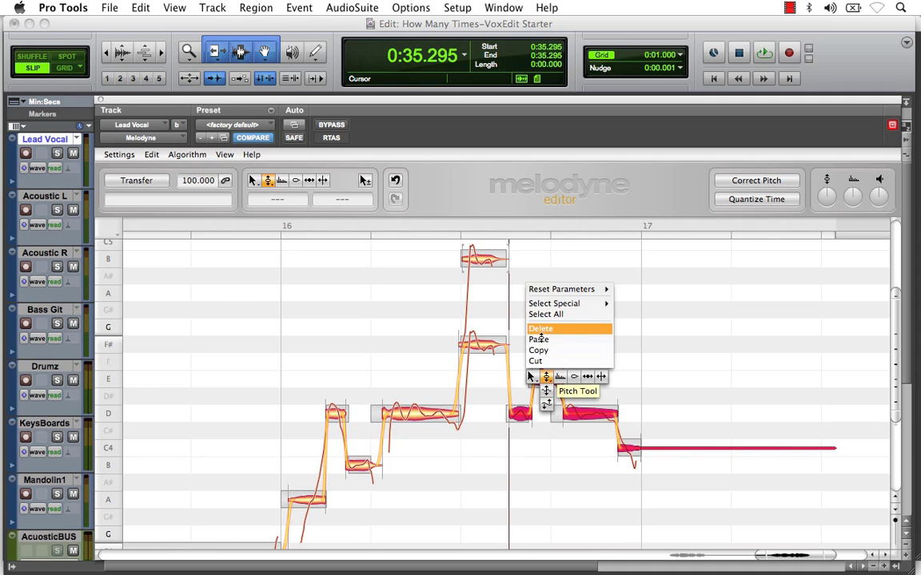
left_click(546, 377)
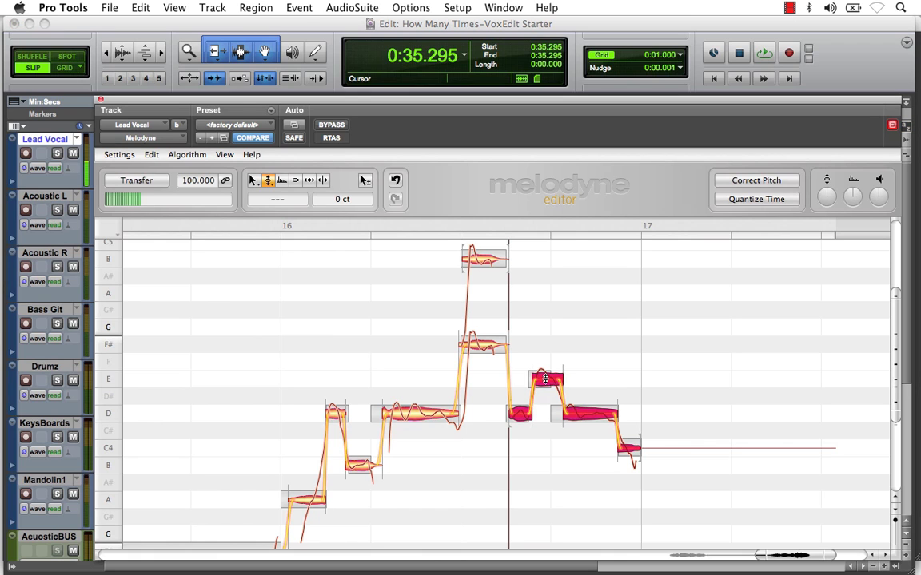
- Raise the pasted notes about seven semitones into a harmony line
left_click_drag(545, 379, 536, 268)
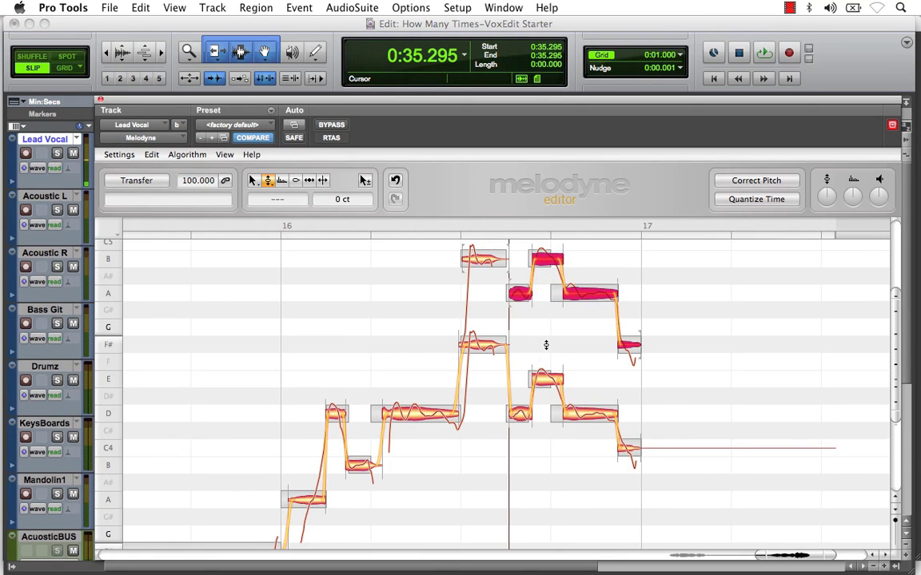
scroll(550, 352, "up", 3)
left_click(555, 374)
scroll(556, 374, "down", 2)
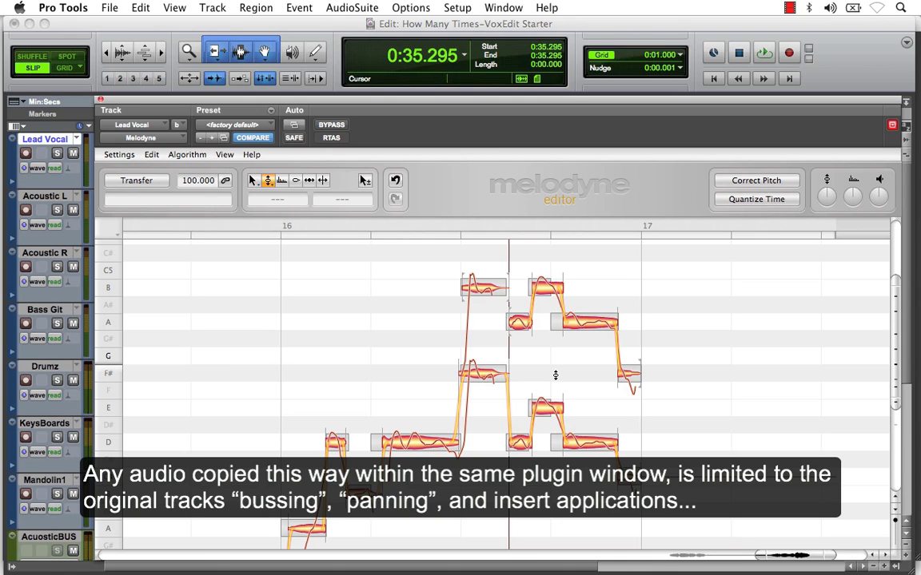
- Set the upper harmony notes and right-hand F# to -4 dB with the Amplitude Tool, then play the passage back
right_click(745, 312)
left_click(774, 312)
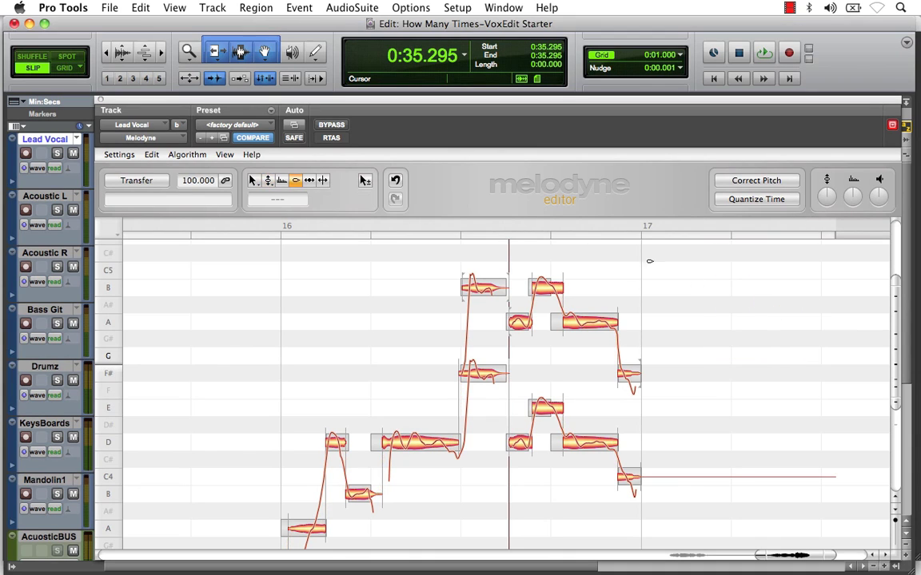
left_click_drag(487, 262, 647, 364)
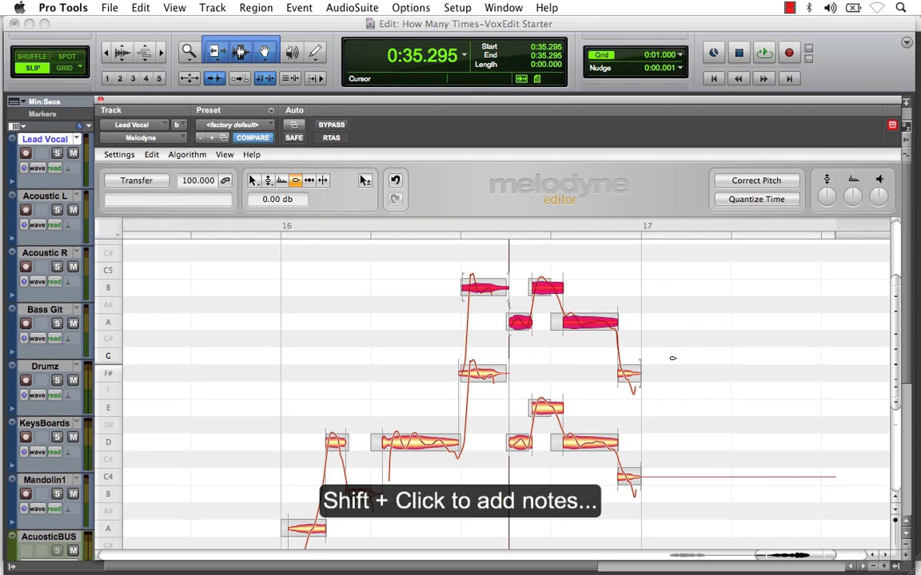
left_click(629, 372, "shift")
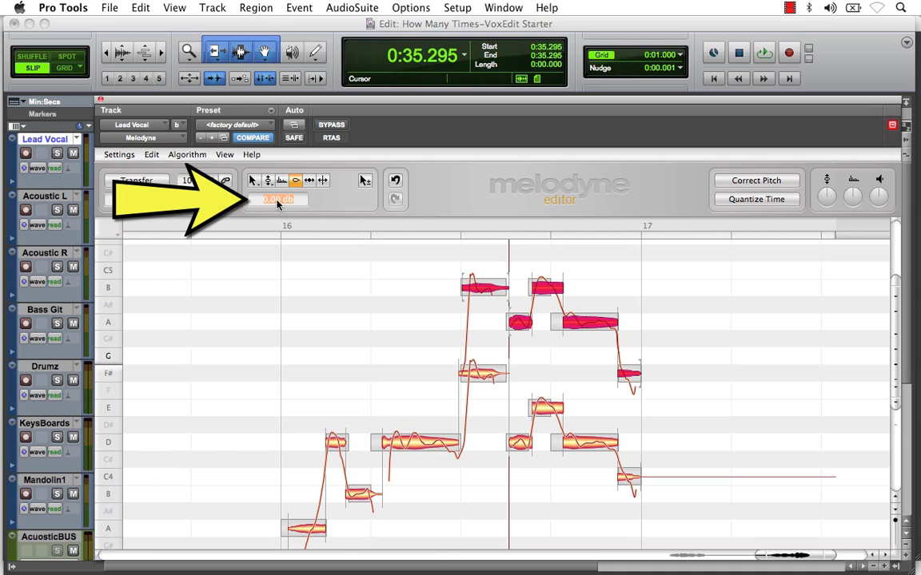
type("-4")
key("Return")
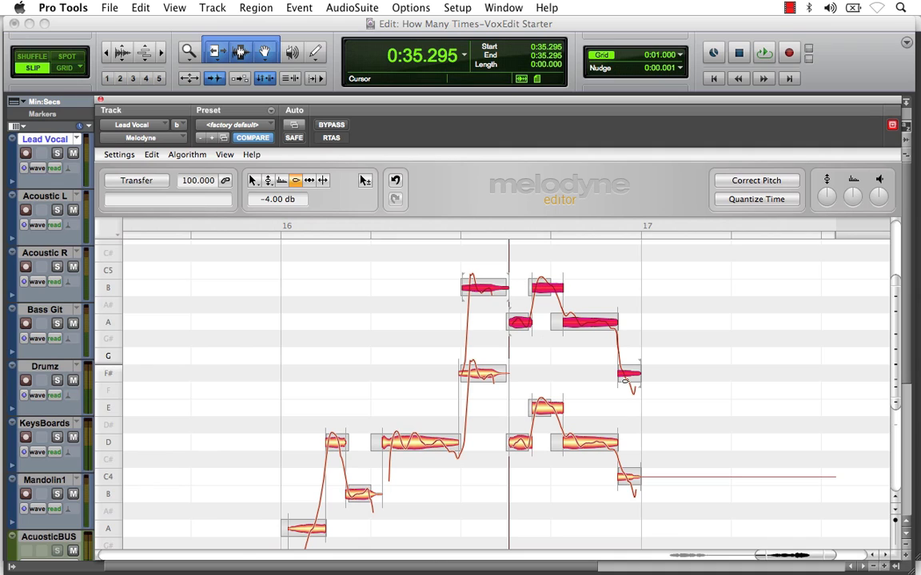
left_click(764, 54)
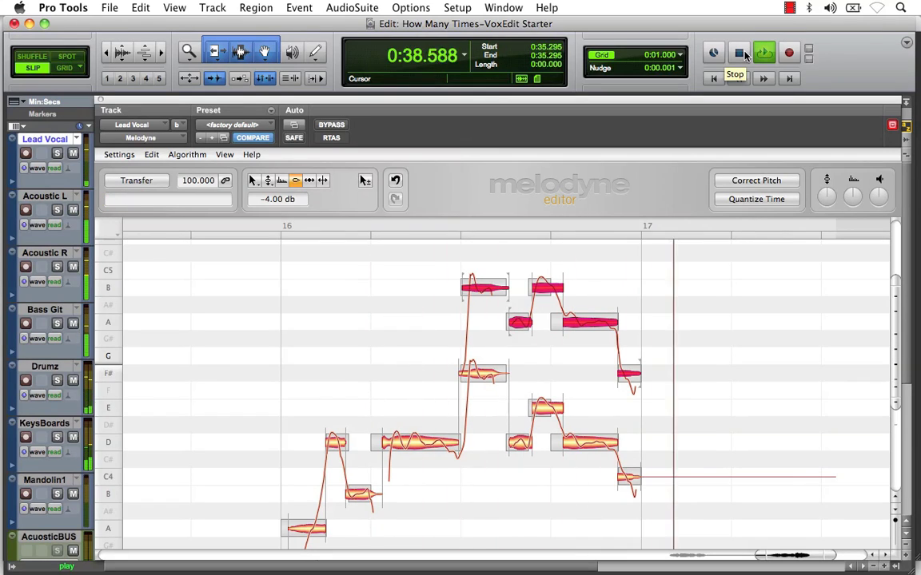
left_click(742, 54)
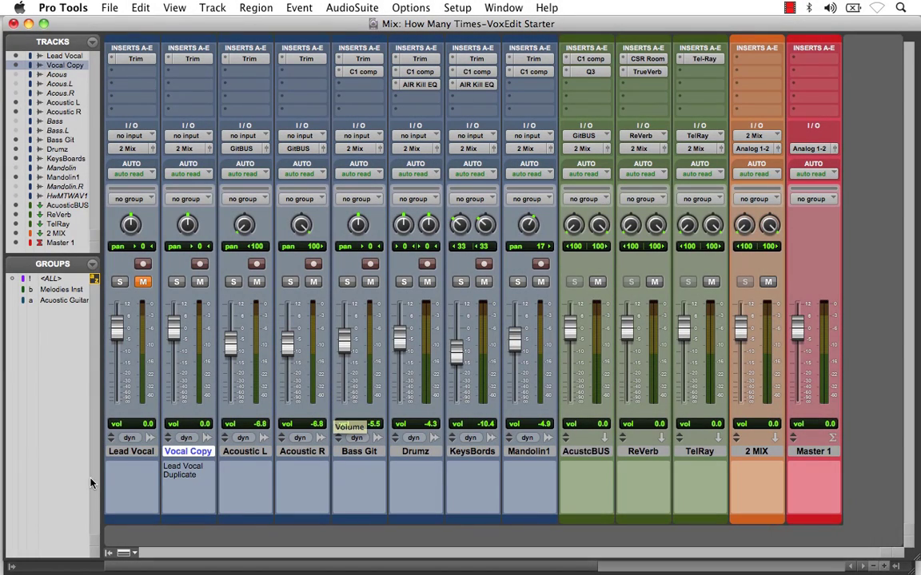
- Check the Lead Vocal and Vocal Copy comments, then insert Melodyne (mono) on Vocal Copy
left_click(137, 490)
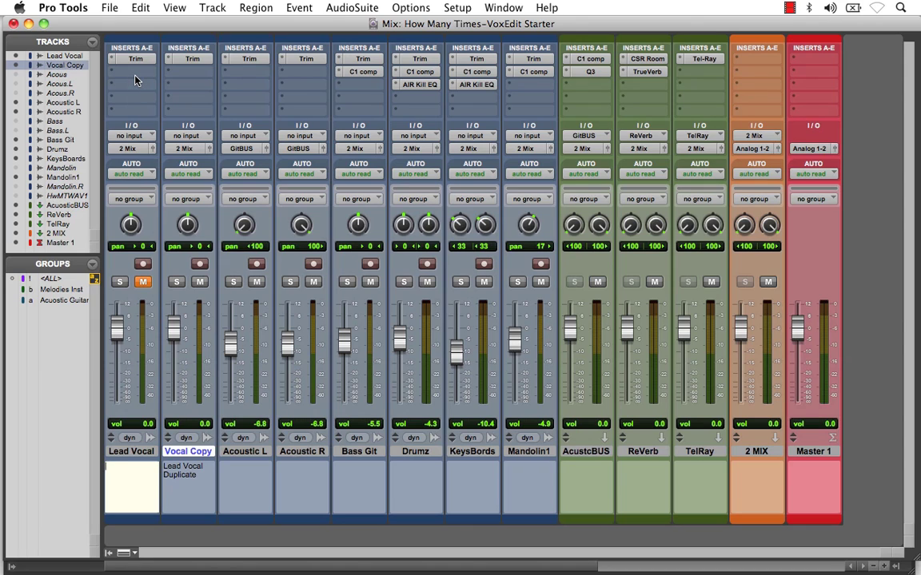
left_click(189, 494)
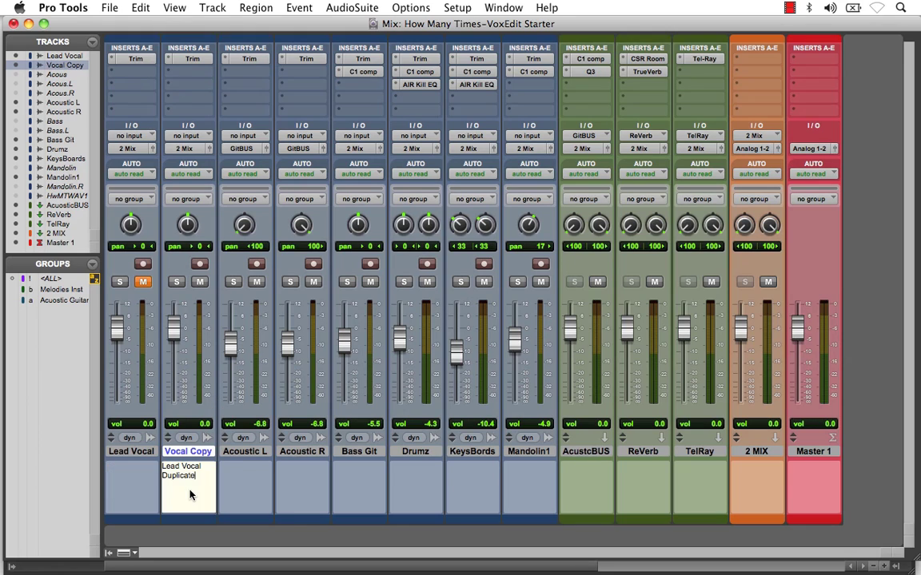
left_click(197, 71)
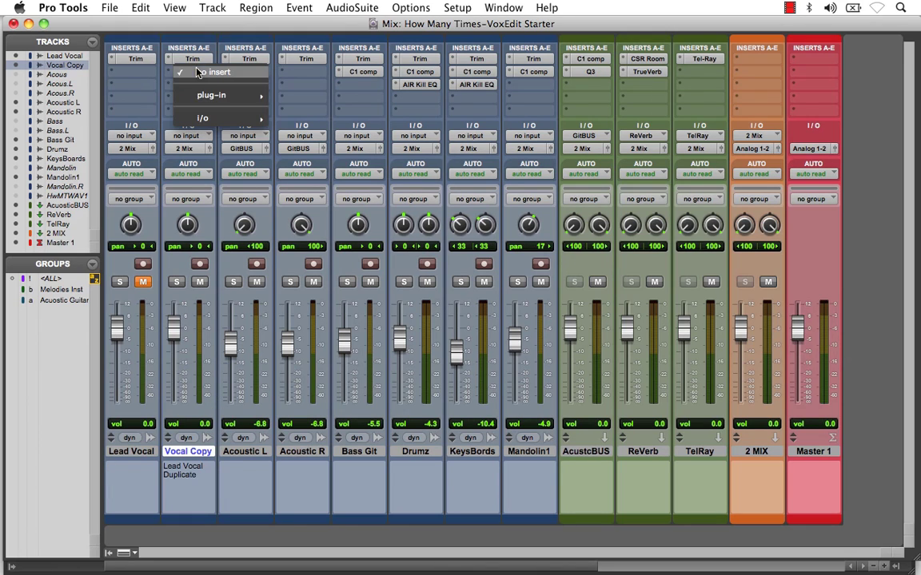
mouse_move(237, 95)
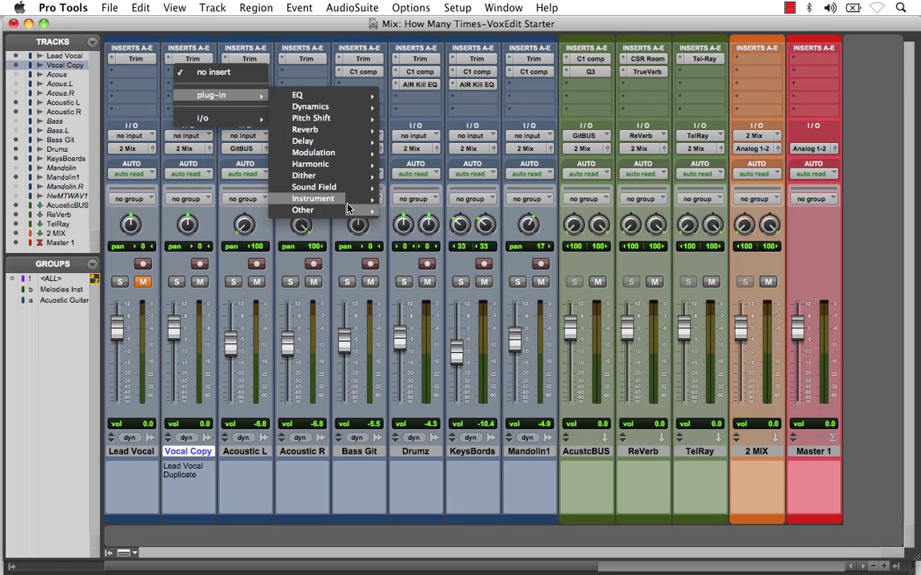
mouse_move(335, 210)
left_click(424, 269)
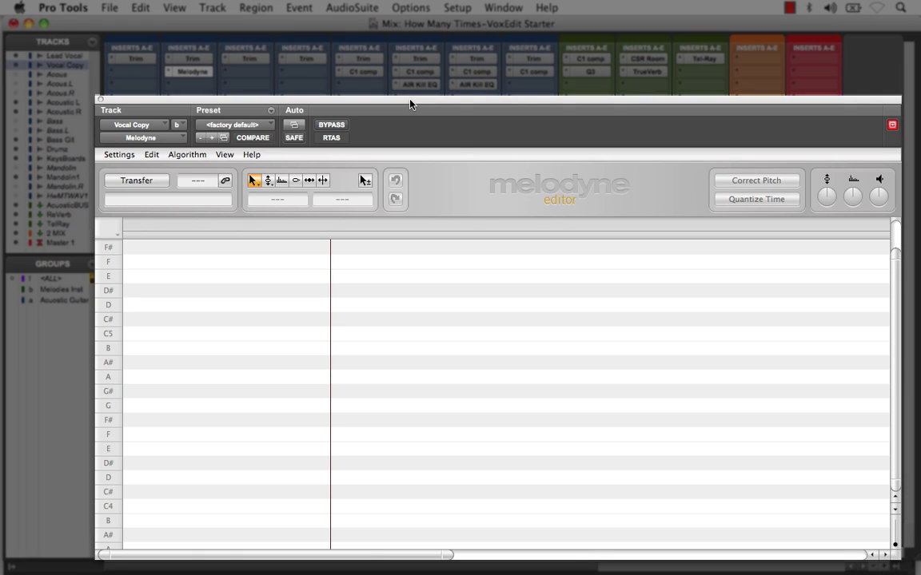
- Transfer the Vocal Copy audio into Melodyne, starting and stopping playback with Space
left_click(148, 181)
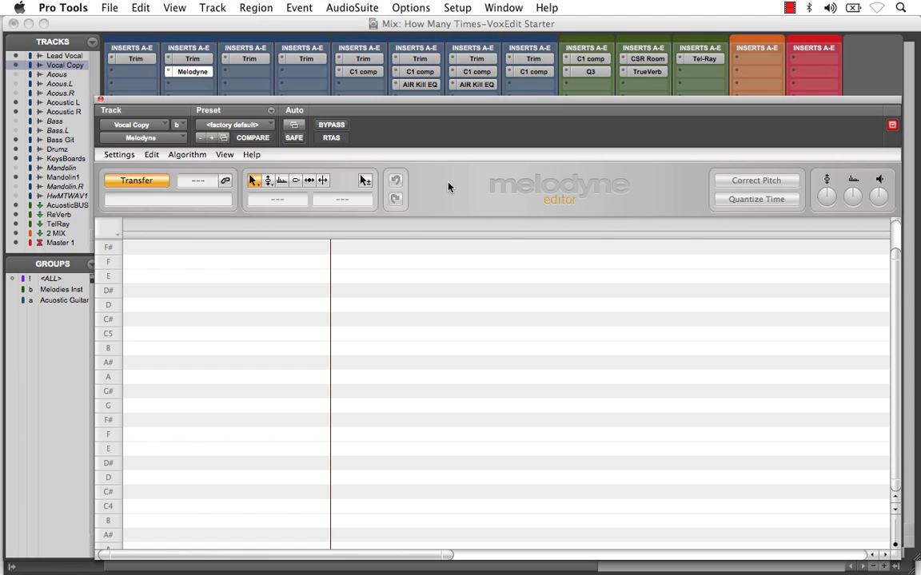
key("space")
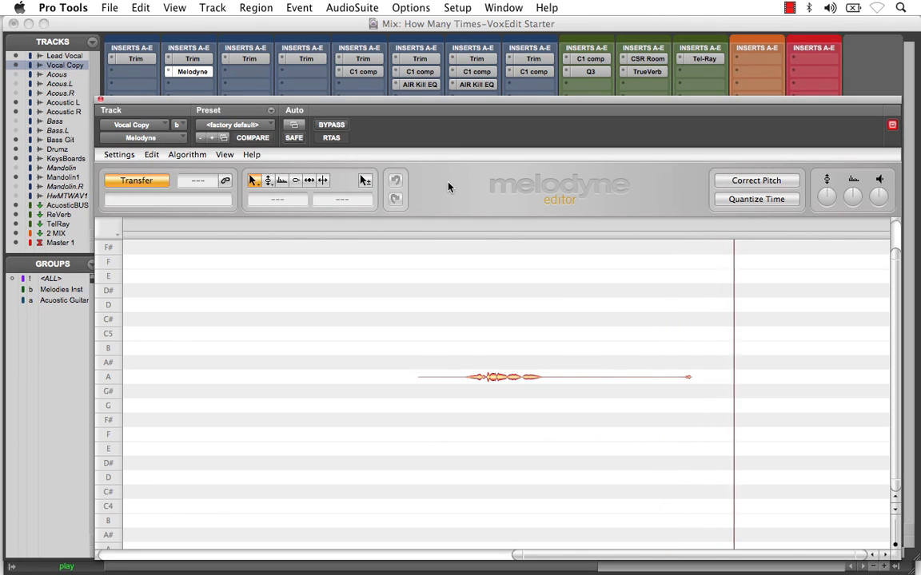
key("space")
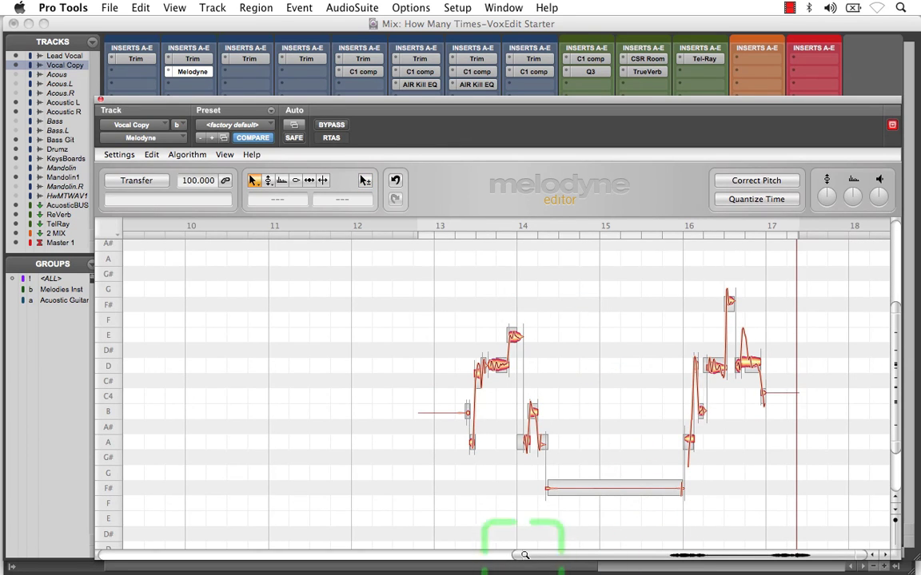
- Zoom Melodyne's editor in and centre the Vocal Copy notes around bars 16–17
left_click_drag(527, 555, 768, 565)
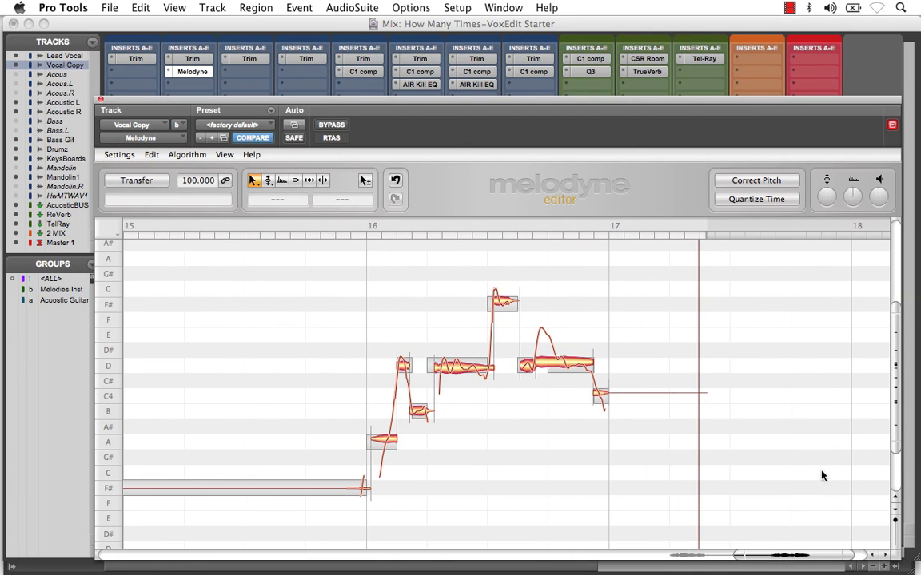
left_click_drag(892, 414, 887, 400)
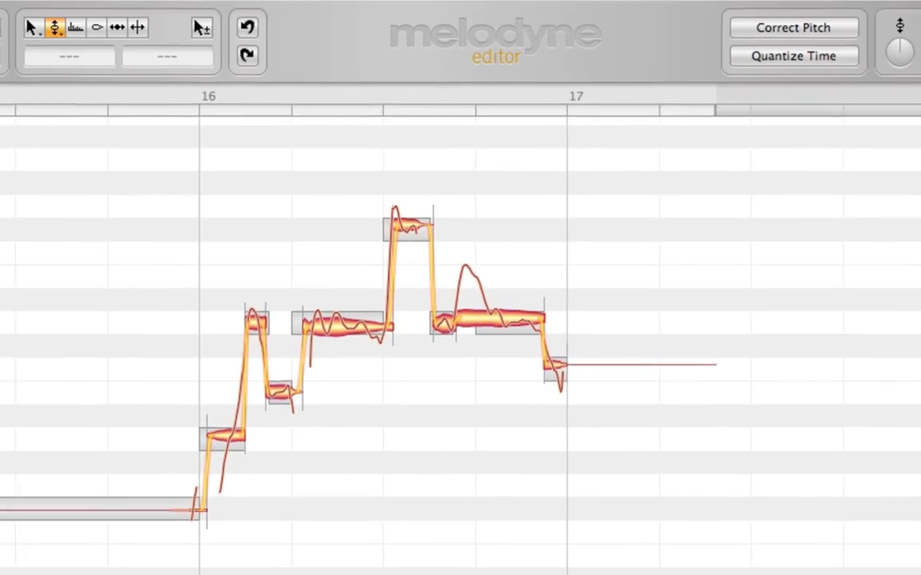
- Split the long note at its pitch bump with the Note Separation Tool, starting the new note slightly earlier
right_click(617, 220)
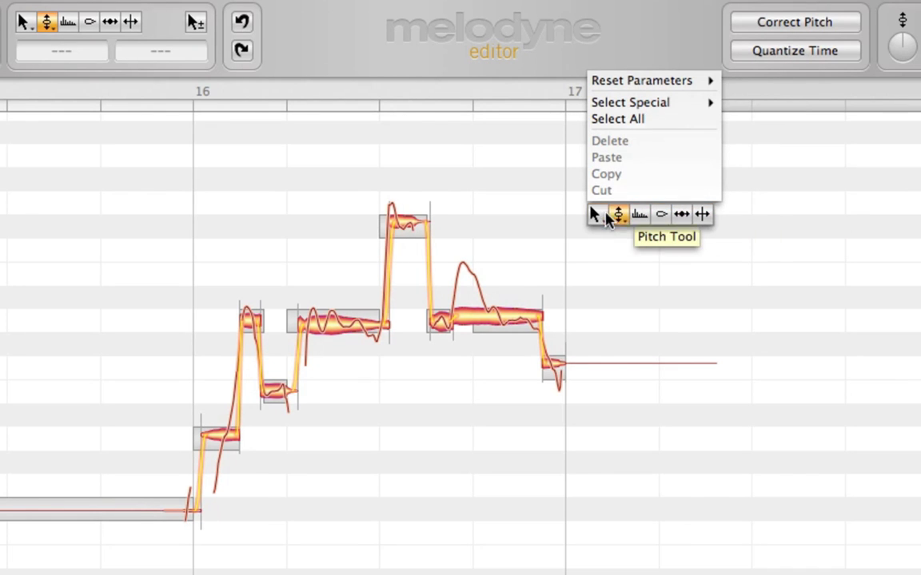
mouse_move(597, 218)
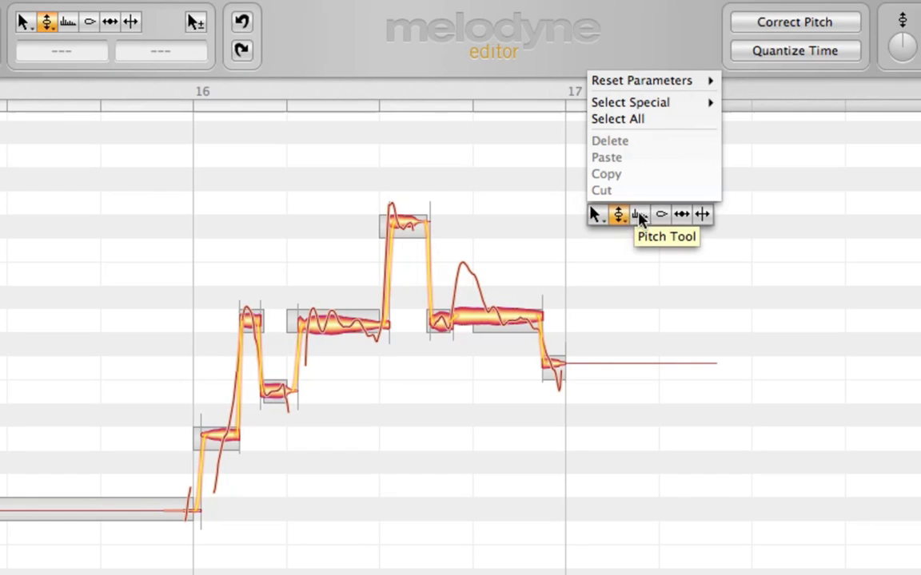
left_click(703, 216)
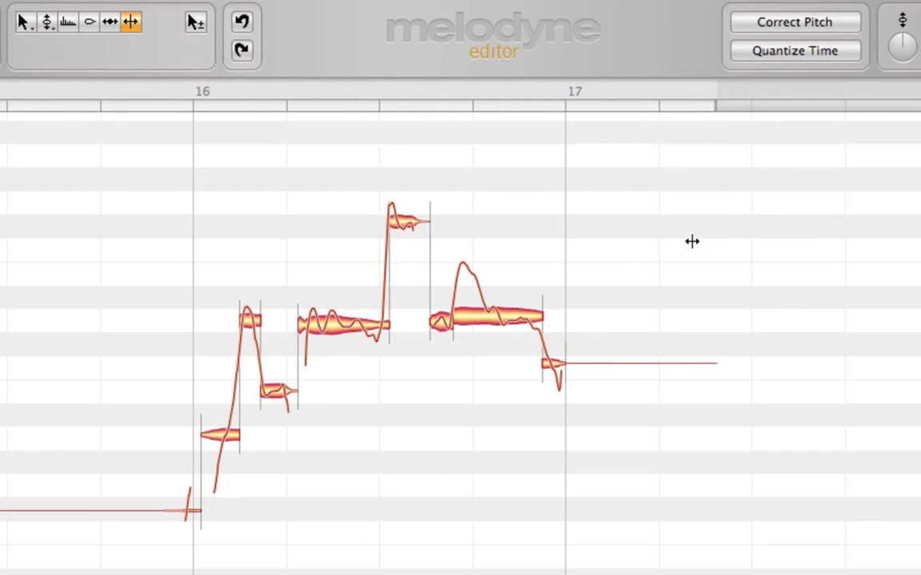
double_click(484, 318)
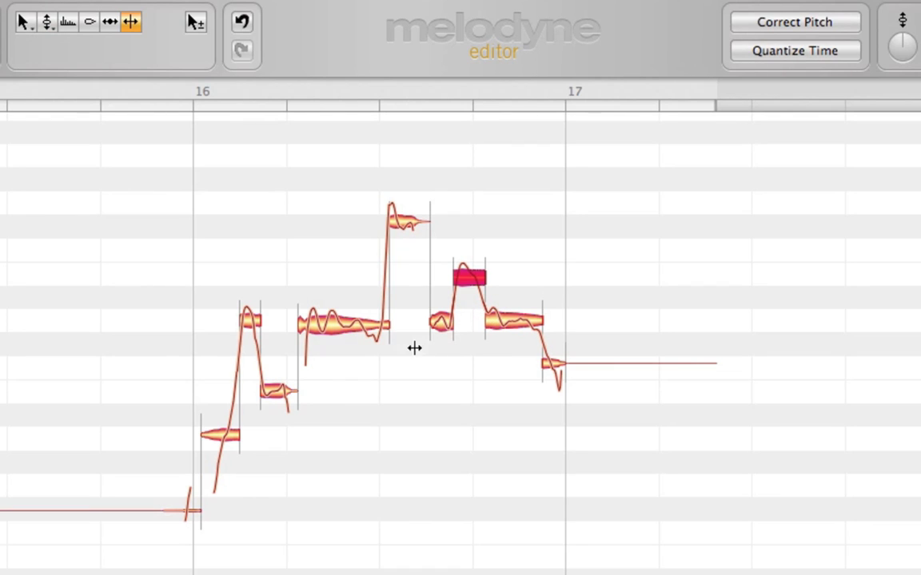
left_click_drag(391, 295, 381, 298)
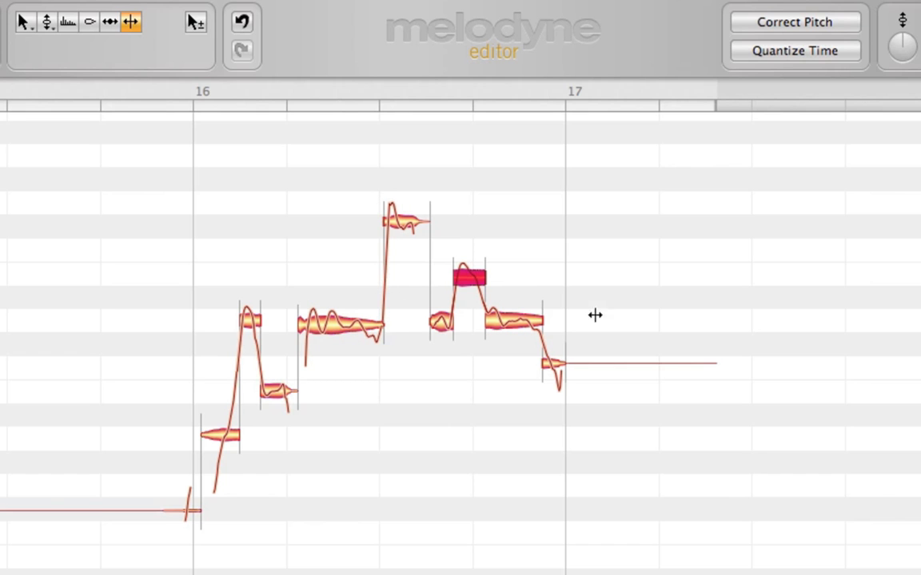
- Switch Melodyne back to the Main Tool
right_click(729, 263)
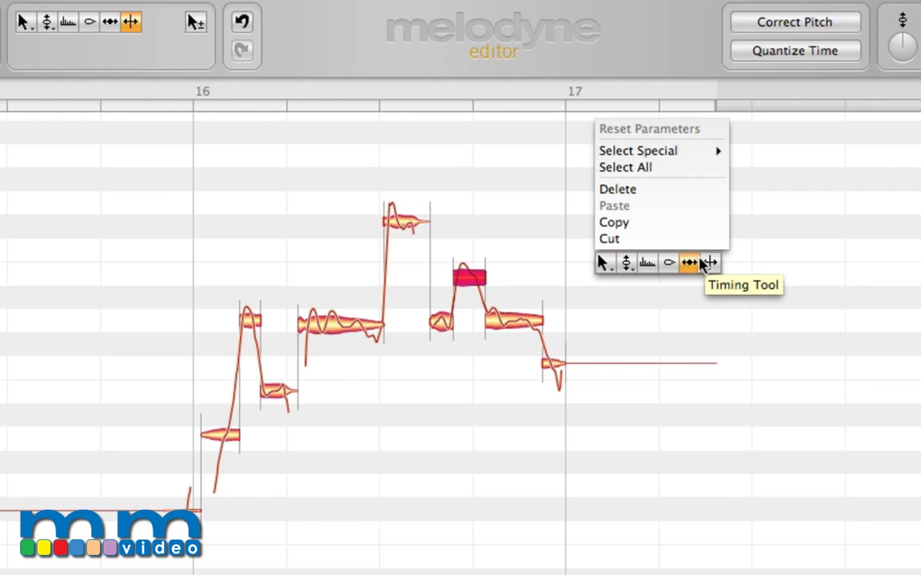
mouse_move(605, 264)
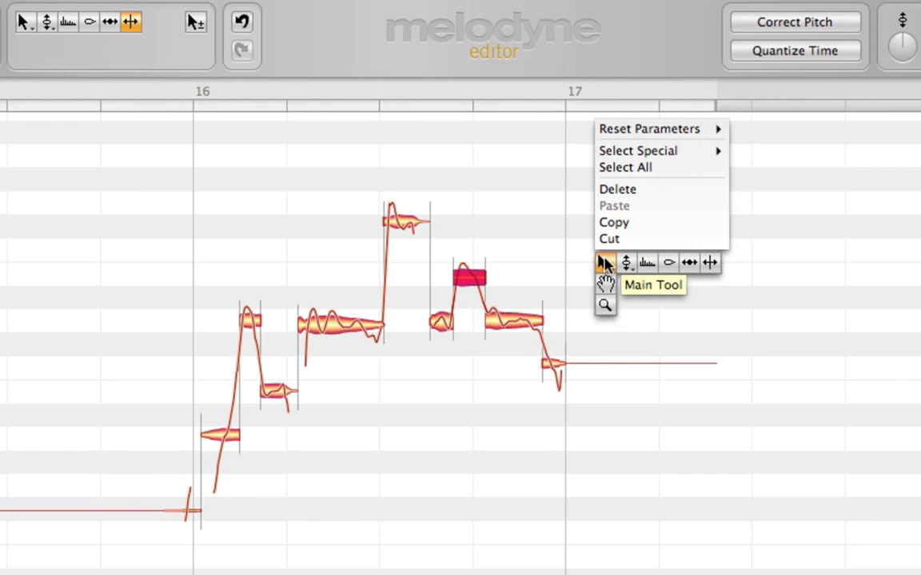
left_click(605, 264)
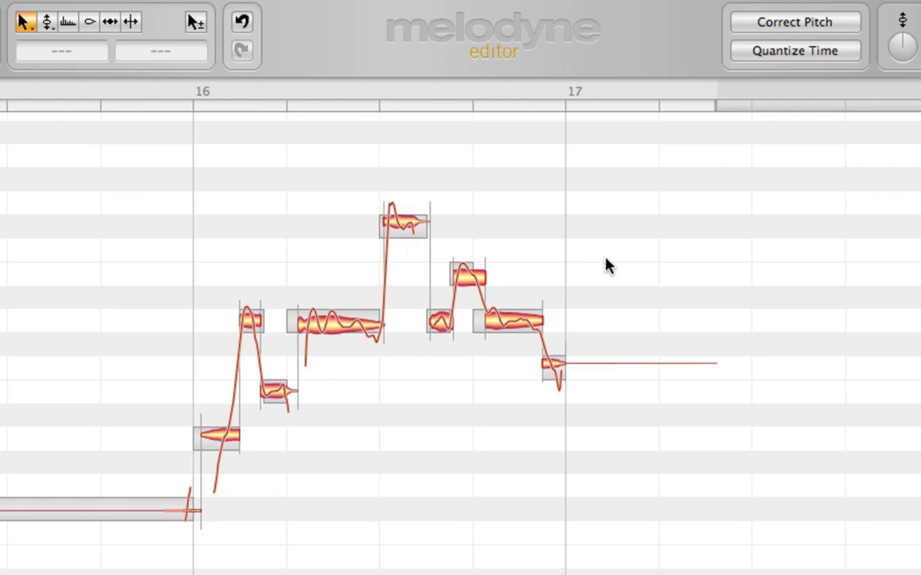
scroll(605, 266, "up", 2)
- With Melodyne's Pitch tool, raise the phrase's top note from F#4 to B4
right_click(603, 264)
mouse_move(624, 260)
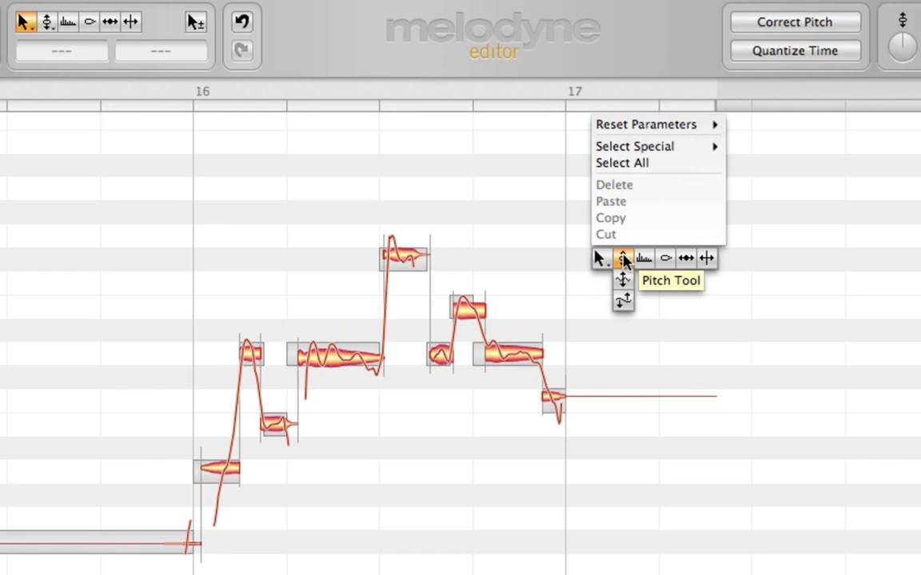
left_click(624, 260)
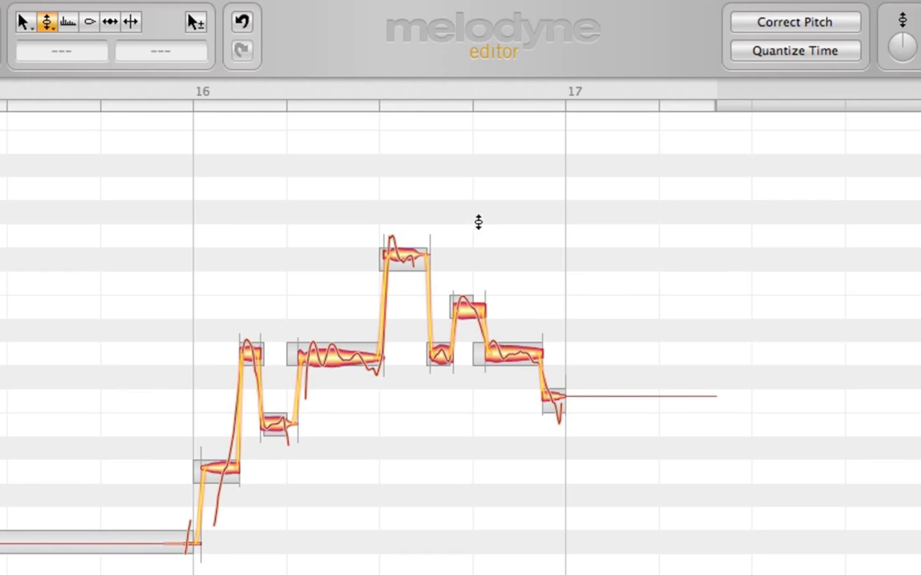
left_click(405, 257)
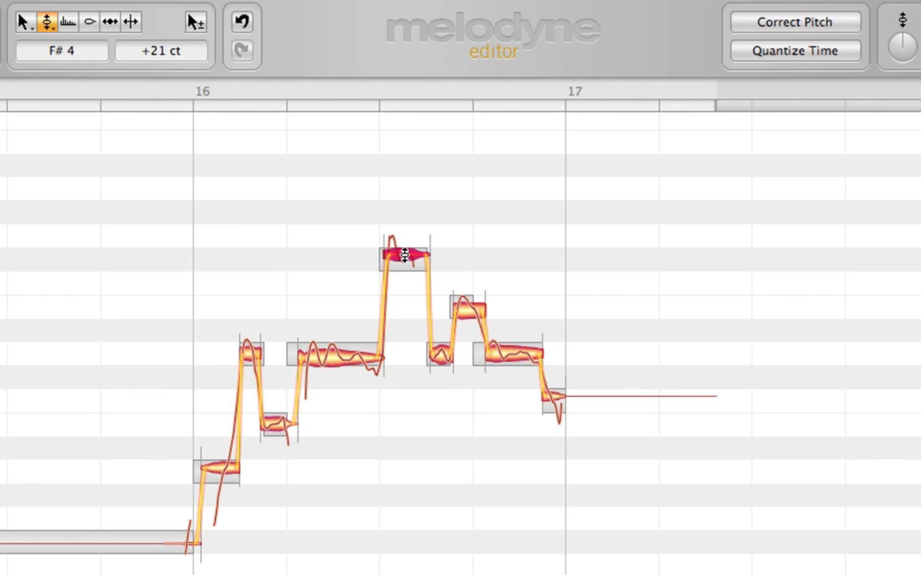
left_click_drag(405, 256, 404, 140)
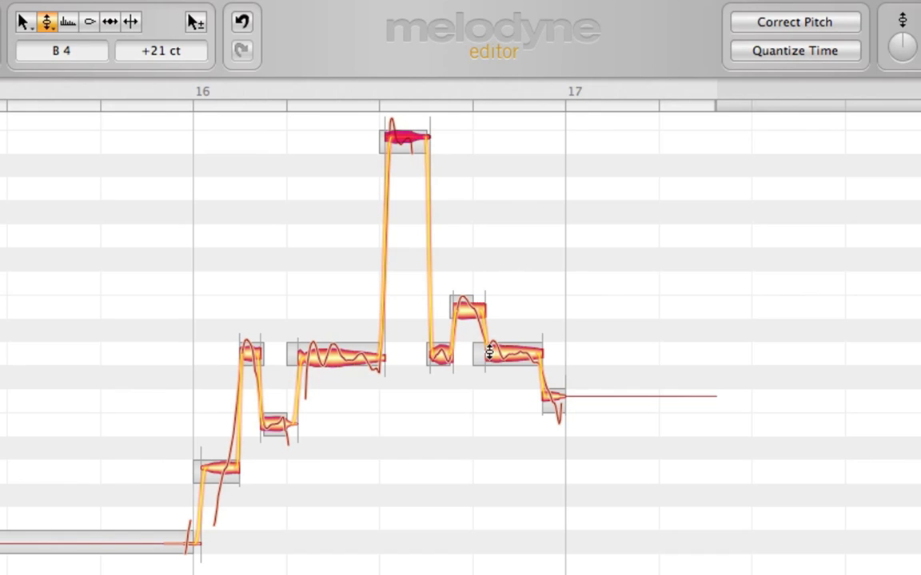
- Shift the closing notes after the peak up about four semitones, to around A–B4
left_click_drag(405, 473, 627, 246)
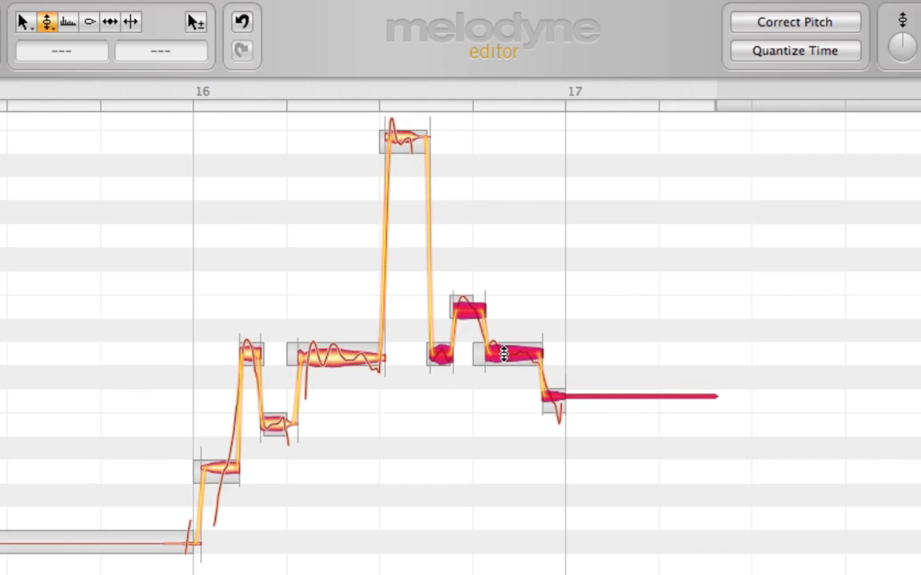
left_click_drag(503, 354, 561, 197)
left_click(489, 336)
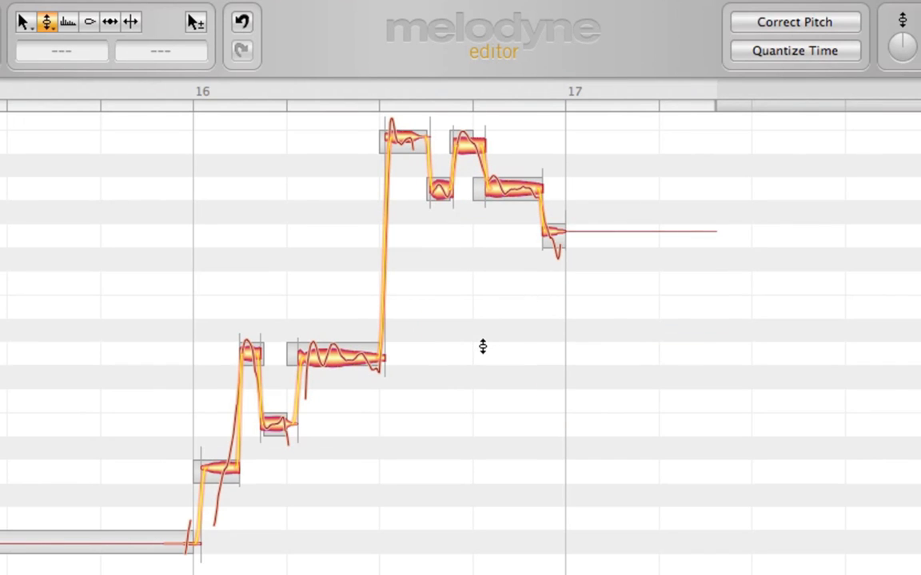
scroll(483, 347, "up", 3)
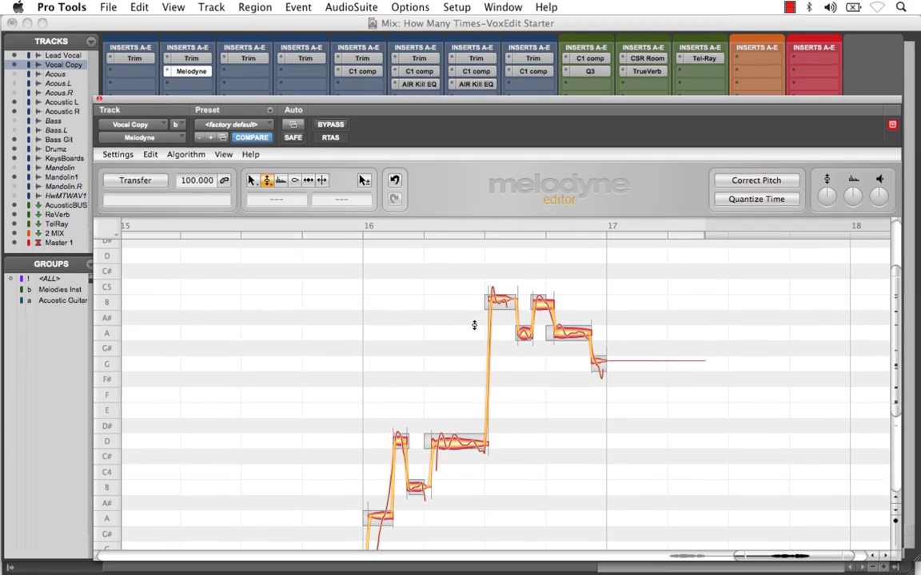
- Mute the phrase's lower, unshifted notes with Melodyne's Amplitude tool
scroll(573, 398, "down", 2)
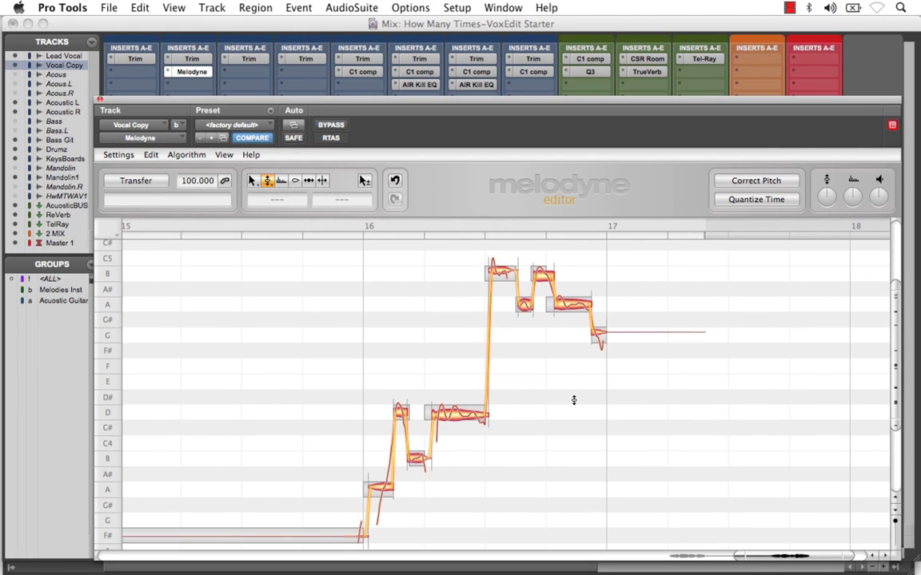
scroll(573, 400, "down", 2)
left_click_drag(501, 365, 313, 538)
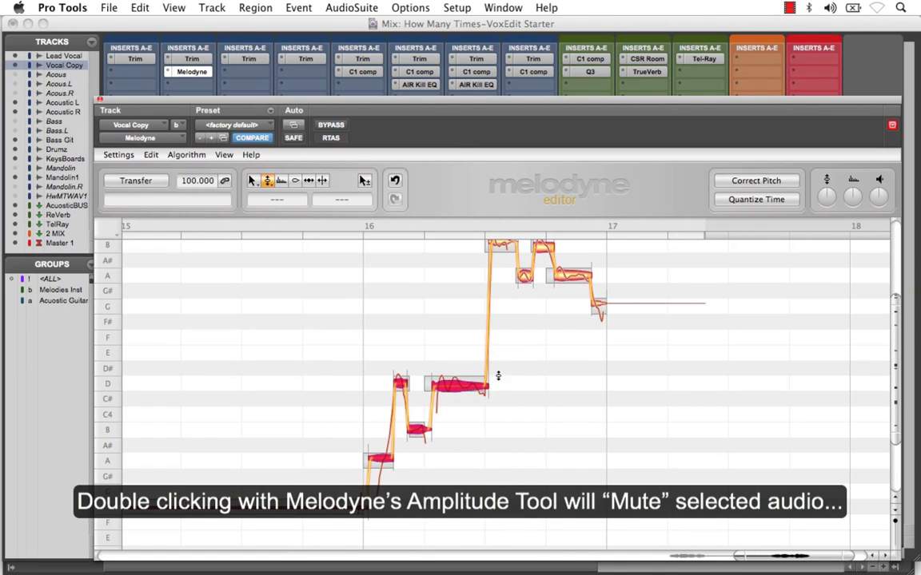
right_click(498, 376)
left_click(554, 388)
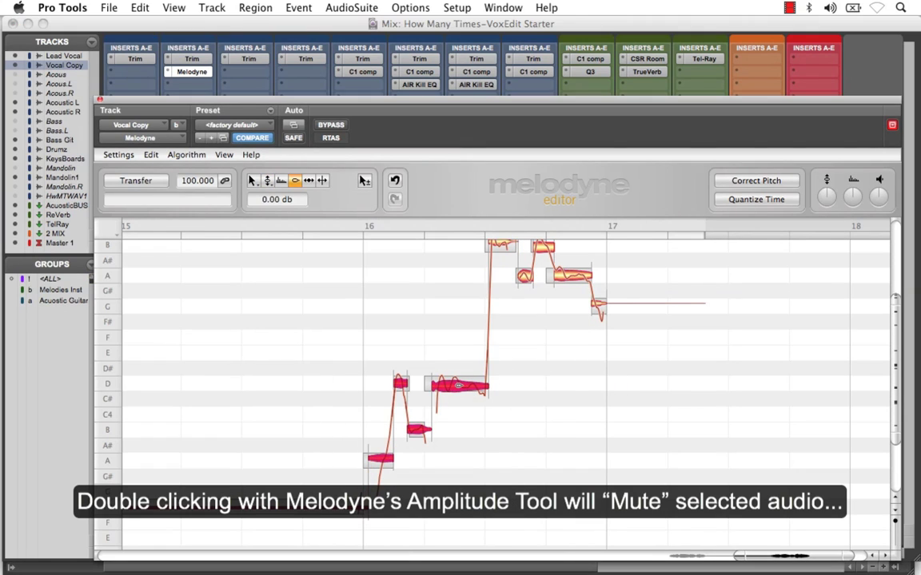
double_click(459, 386)
- Mute the unshifted notes of the earlier phrase in bars 13–14 as well
left_click_drag(703, 555, 668, 555)
left_click_drag(298, 500, 674, 311)
double_click(568, 356)
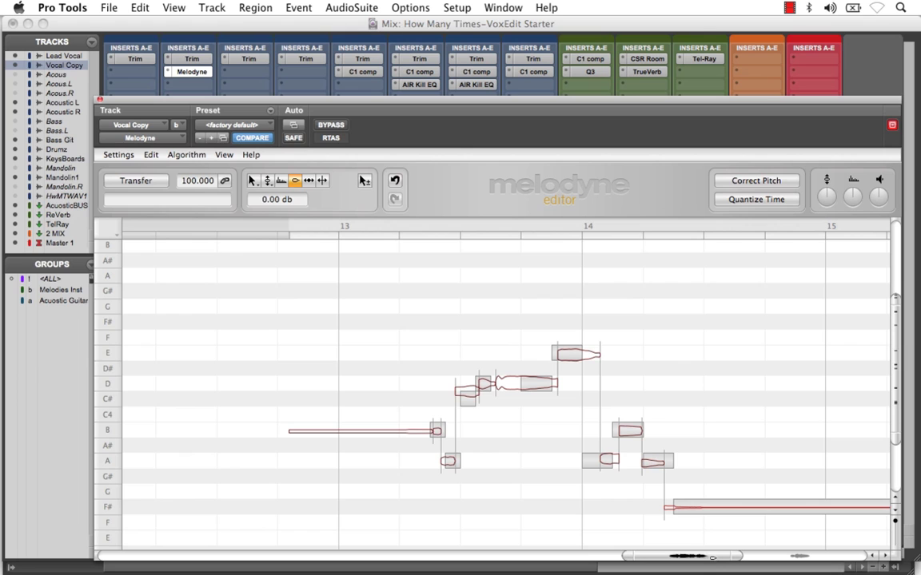
left_click_drag(710, 554, 803, 553)
scroll(767, 454, "up", 2)
scroll(766, 454, "up", 1)
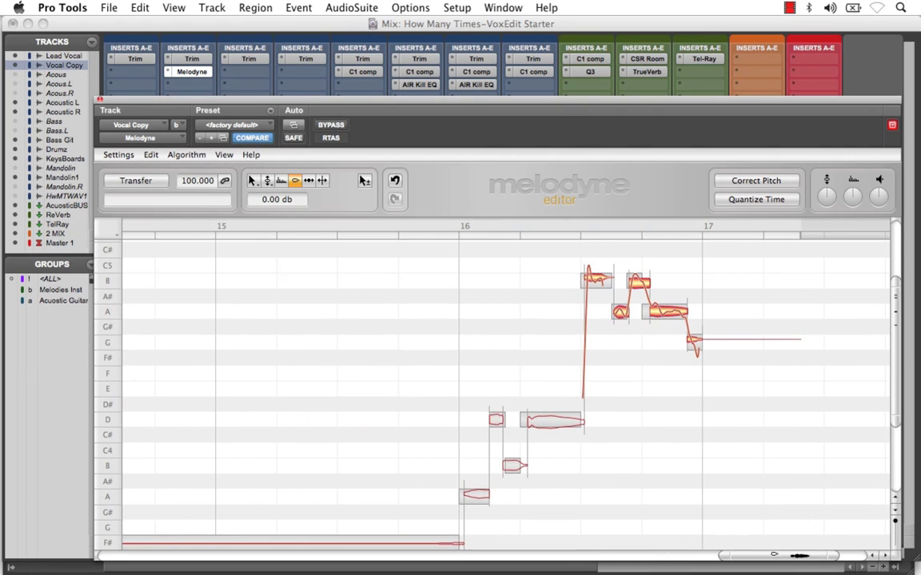
scroll(703, 507, "right", 5)
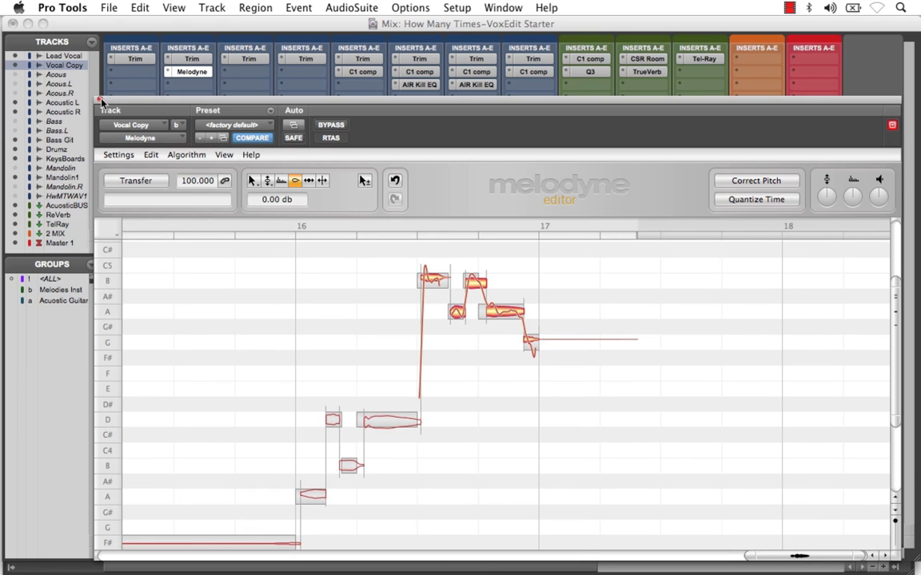
- Close Melodyne, set the Vocal Copy pan to 27, and return to the Edit window
left_click(100, 102)
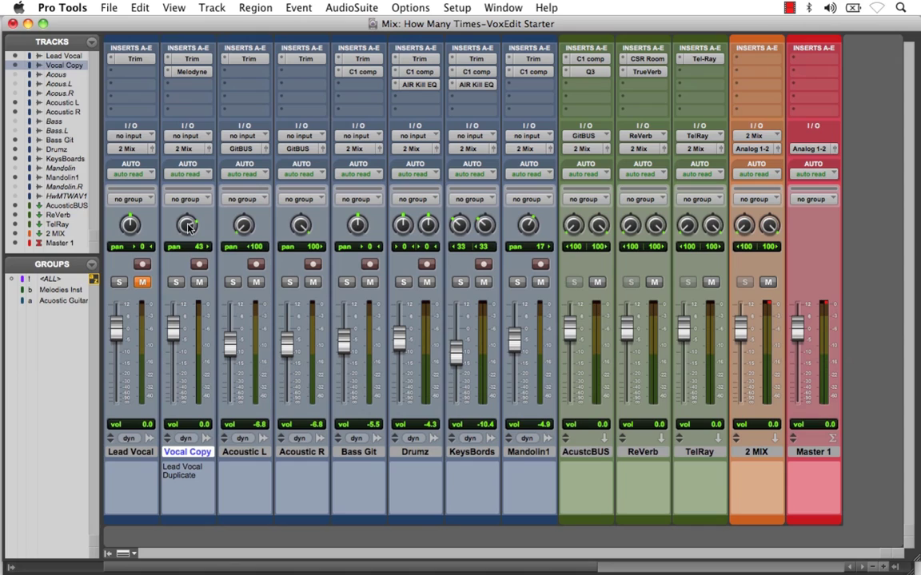
left_click_drag(188, 227, 172, 204)
left_click_drag(180, 279, 200, 170)
left_click_drag(196, 211, 193, 224)
key("super+equal")
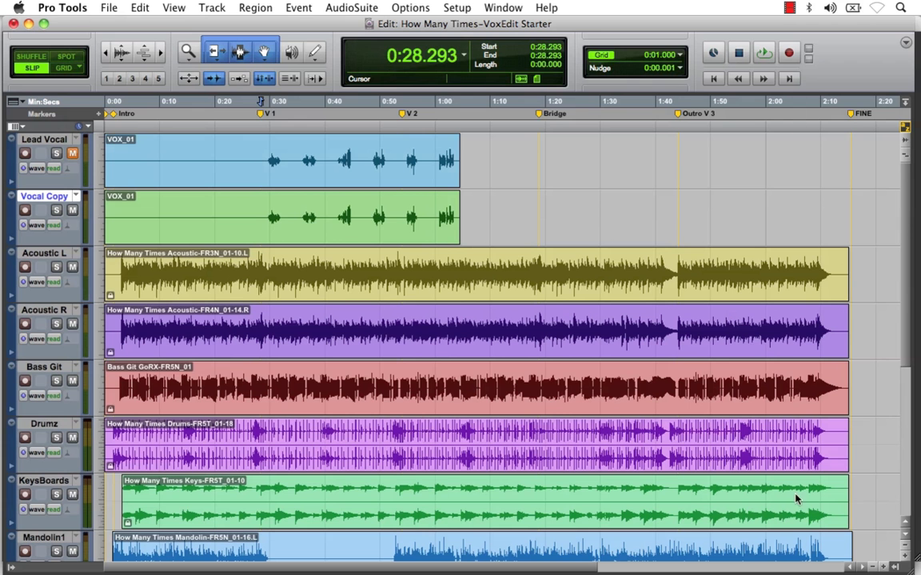
- Unmute Lead Vocal, play both vocals together, then set the Vocal Copy edit point at 0:41.700
left_click(73, 154)
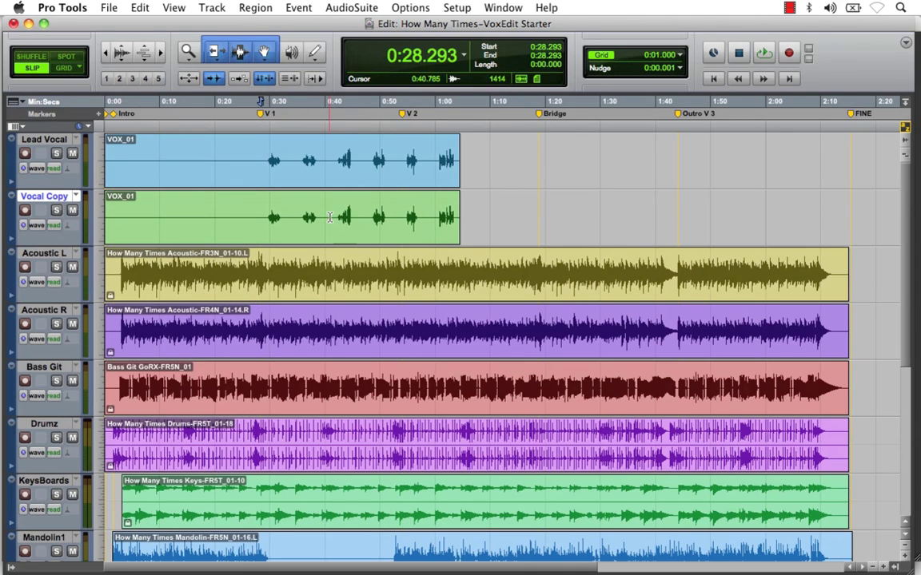
left_click(766, 54)
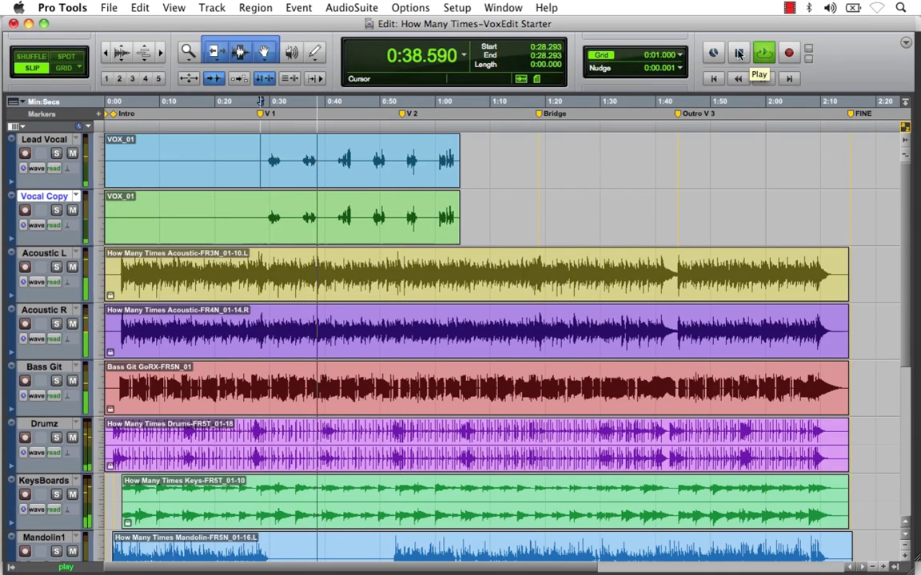
left_click(738, 53)
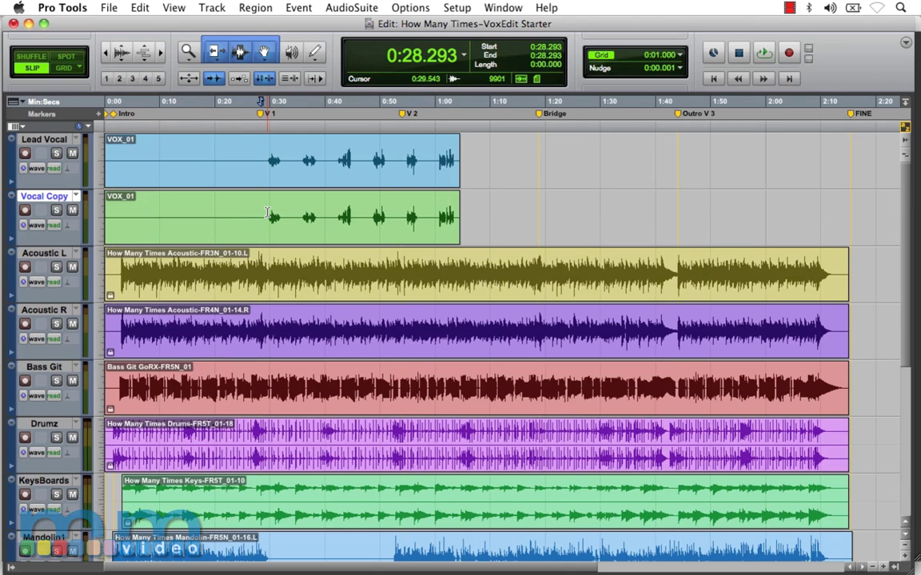
left_click(334, 216)
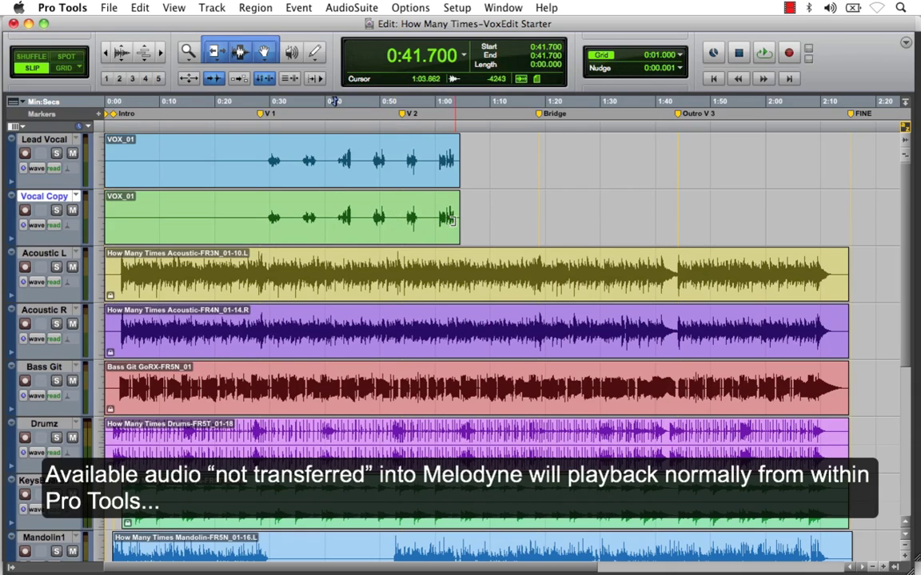
- Trim the Vocal Copy region to end at 0:41.8 and move the edit point back to 0:27.451
left_click_drag(450, 218, 333, 231)
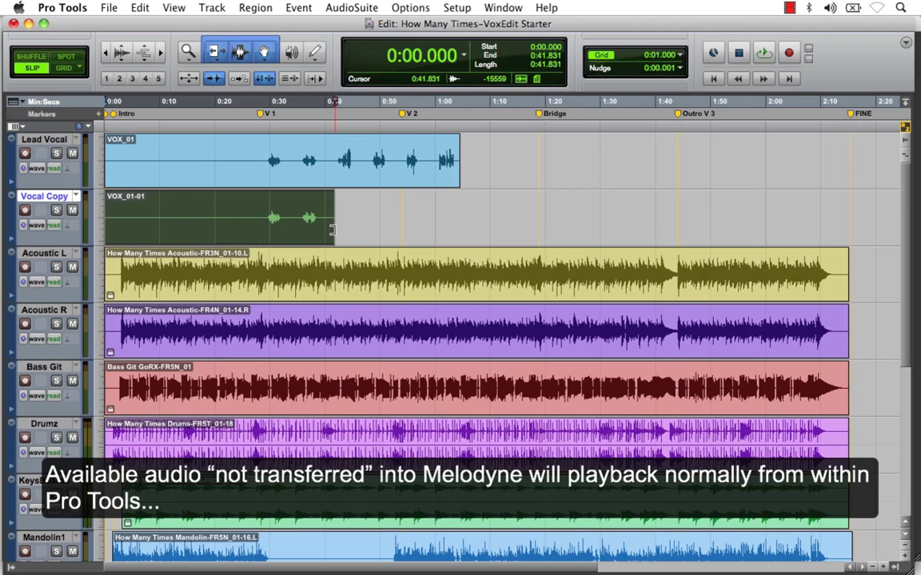
left_click(352, 203)
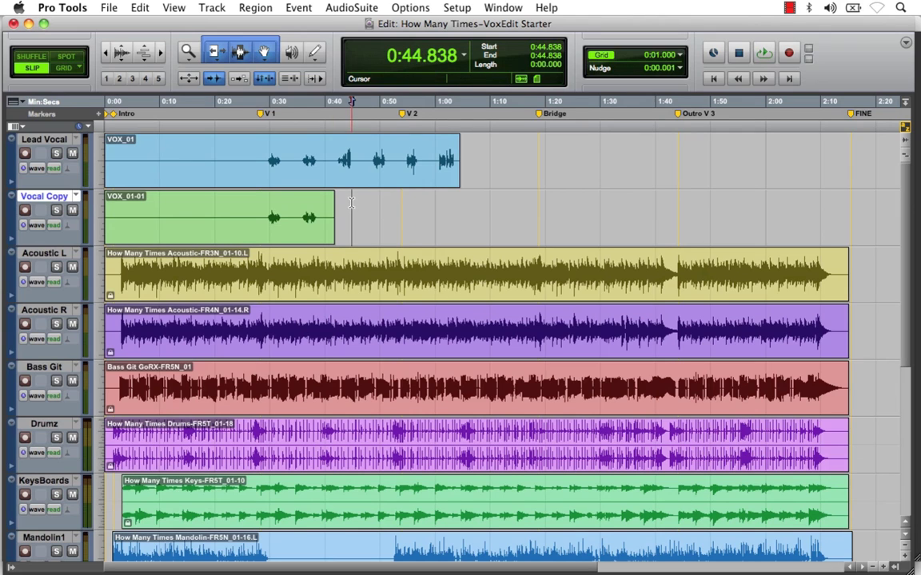
left_click(256, 206)
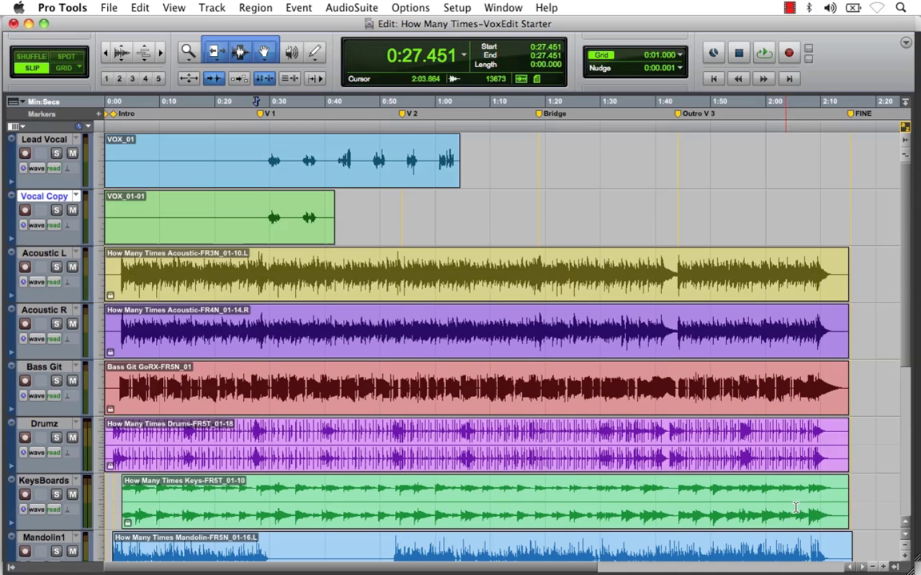
key("super+equal")
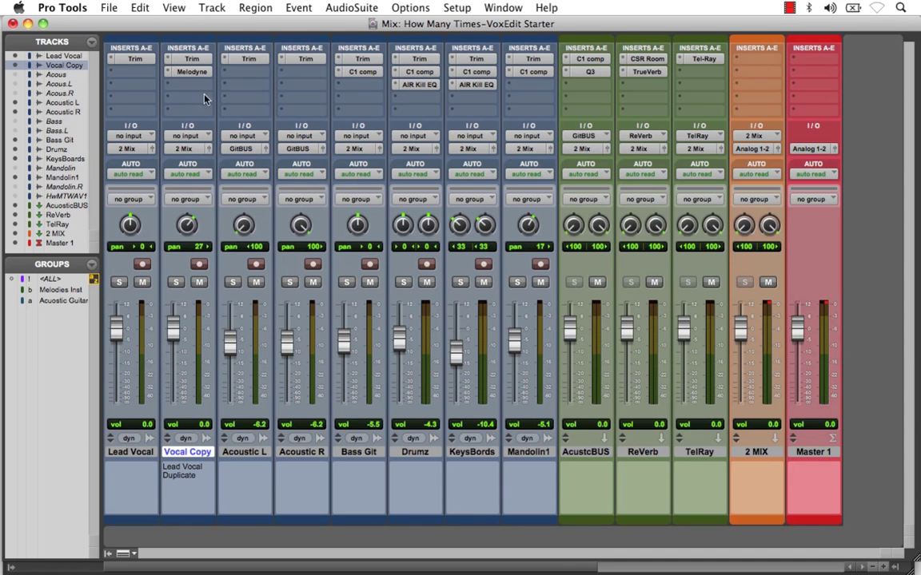
left_click(187, 73)
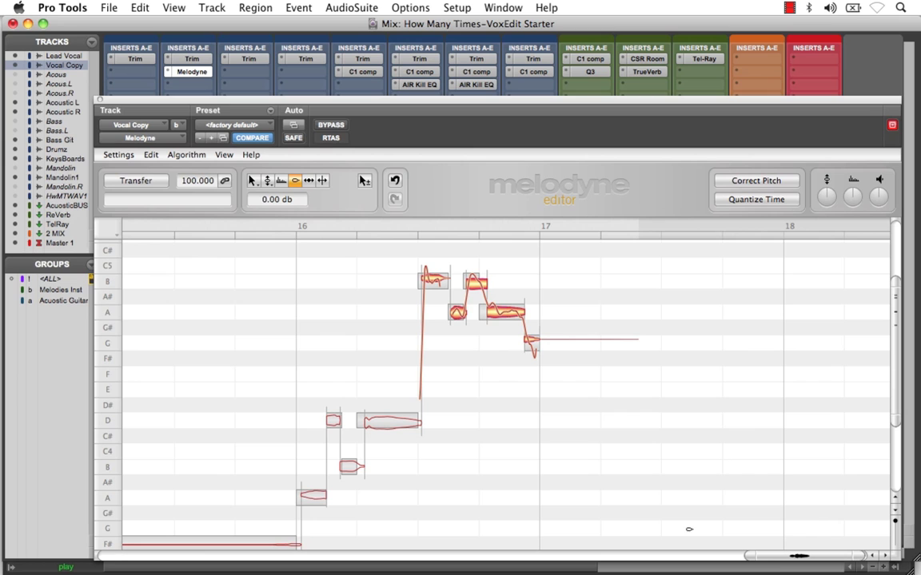
mouse_move(771, 556)
left_mouse_down()
mouse_move(679, 562)
mouse_move(777, 548)
left_mouse_up()
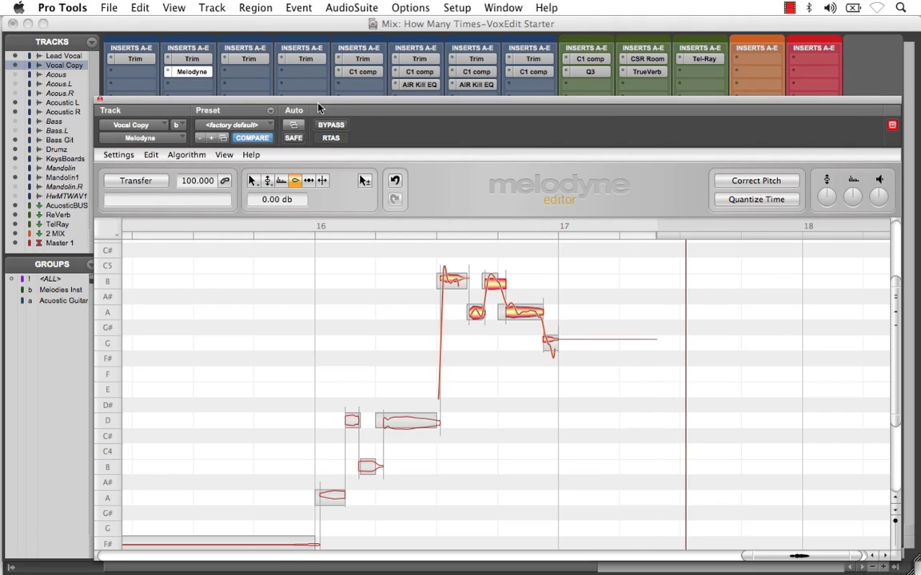
- Close Melodyne, pan Vocal Copy to 18, and lower its fader to -1.2 dB
left_click(99, 98)
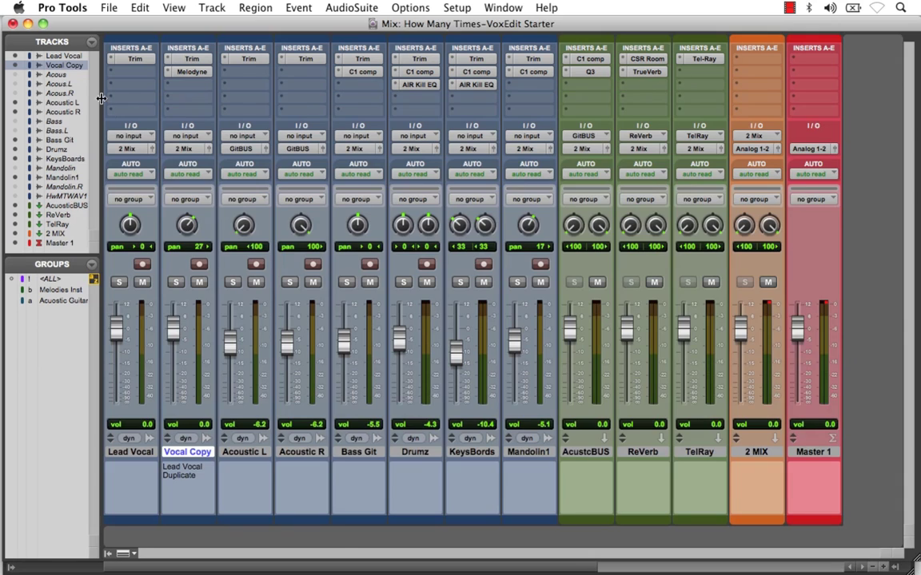
left_click_drag(186, 225, 169, 211)
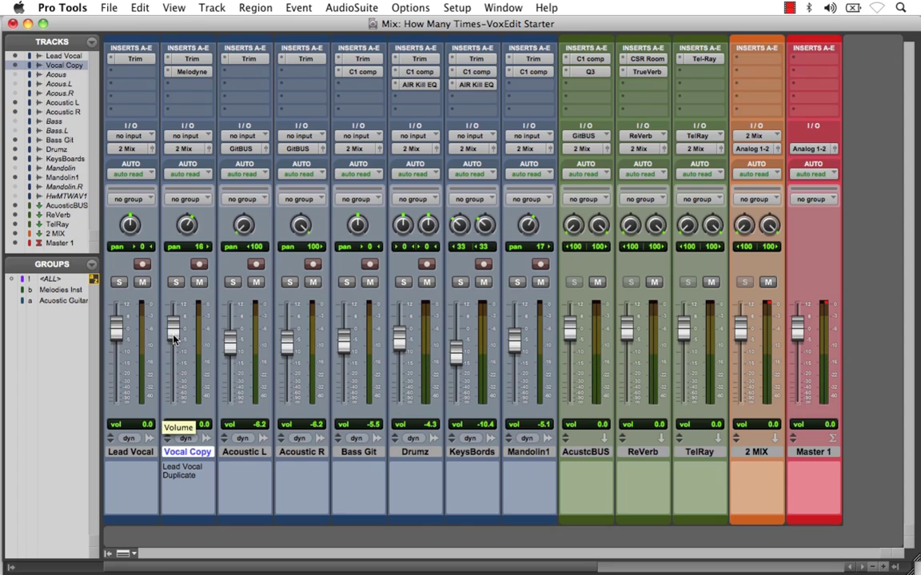
left_click_drag(174, 339, 177, 343)
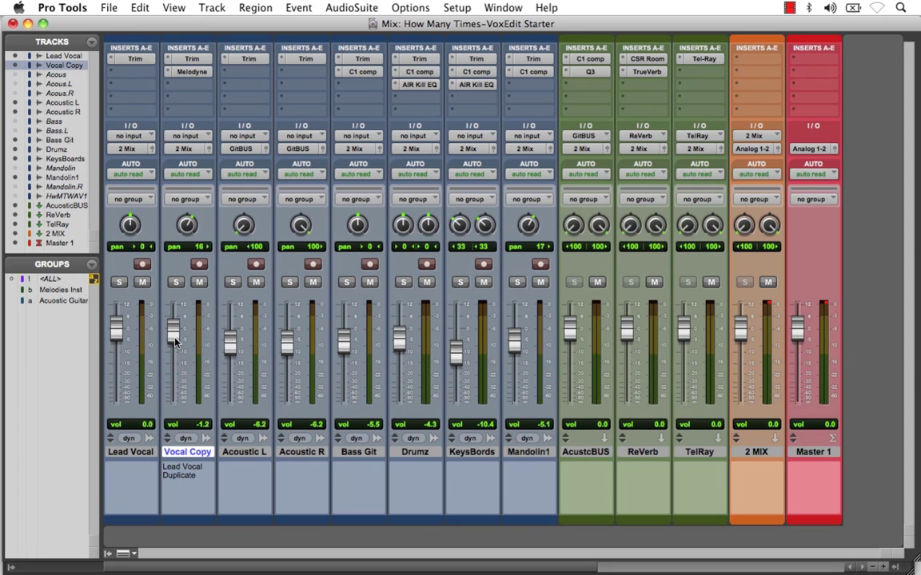